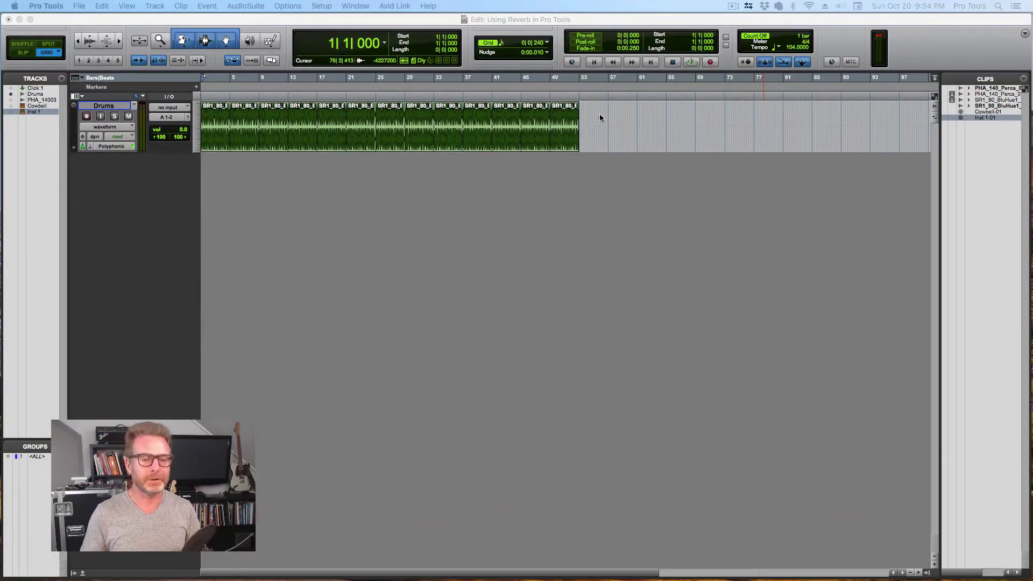
Step: Solo the Drums track, play it back briefly, then switch to the Mix window
left_click(114, 120)
key("space")
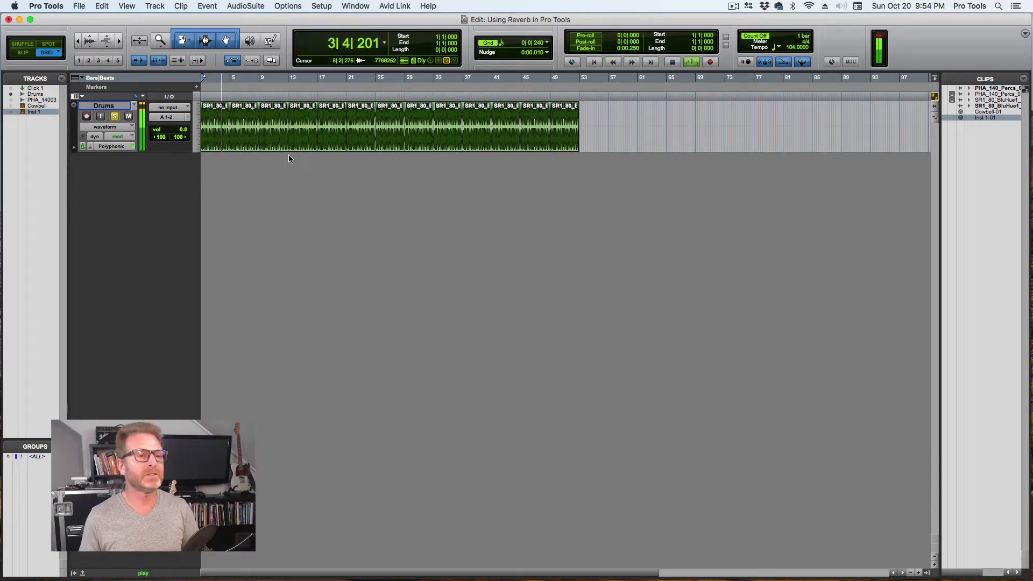
key("space")
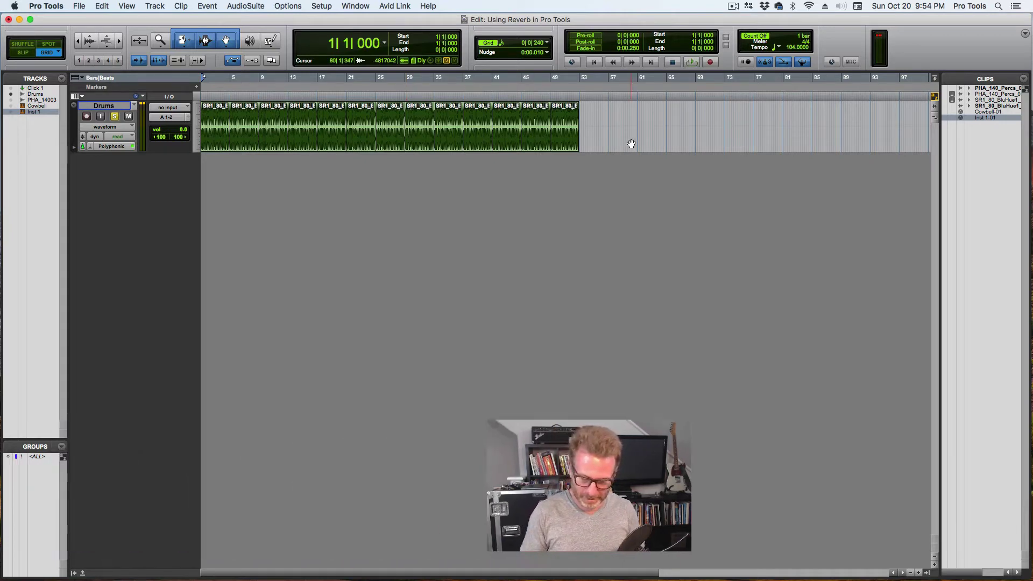
key("super+equal")
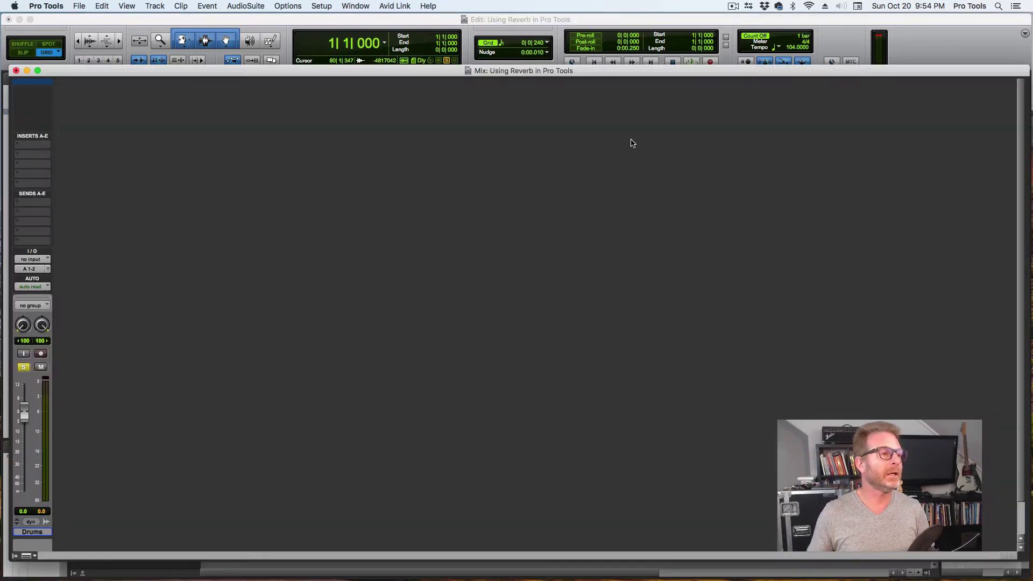
Step: Hide the Instrument section of the mixer channel strips
left_click(26, 556)
left_click(72, 451)
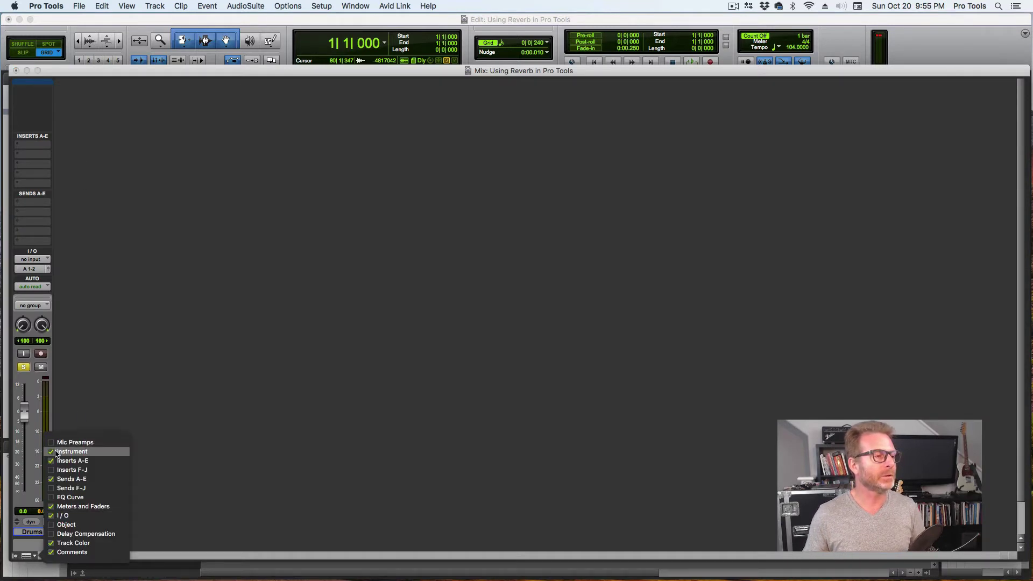
left_click(102, 160)
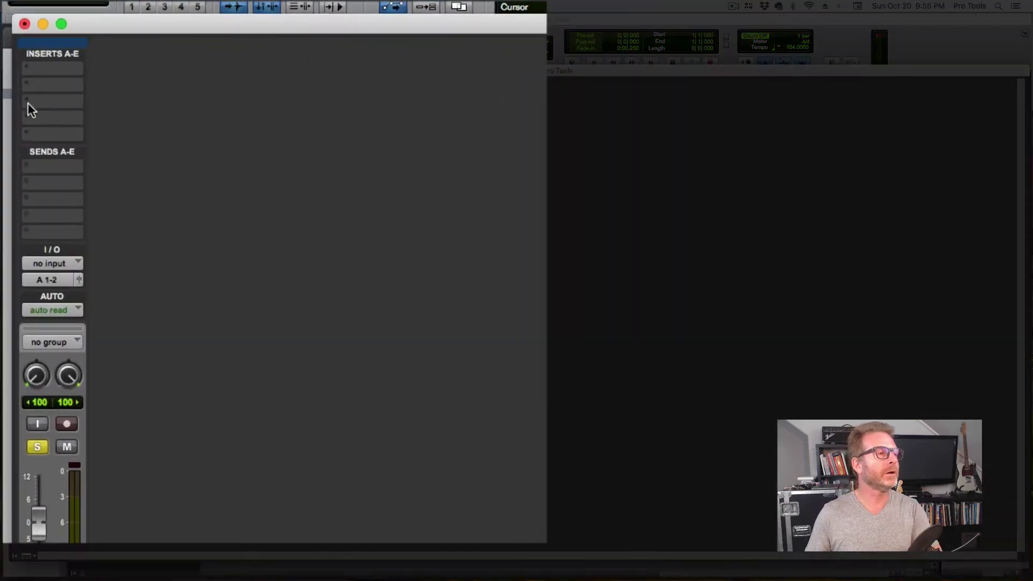
Step: Insert the D-Verb reverb plug-in on the Drums track's insert slot A
left_click(26, 66)
mouse_move(106, 75)
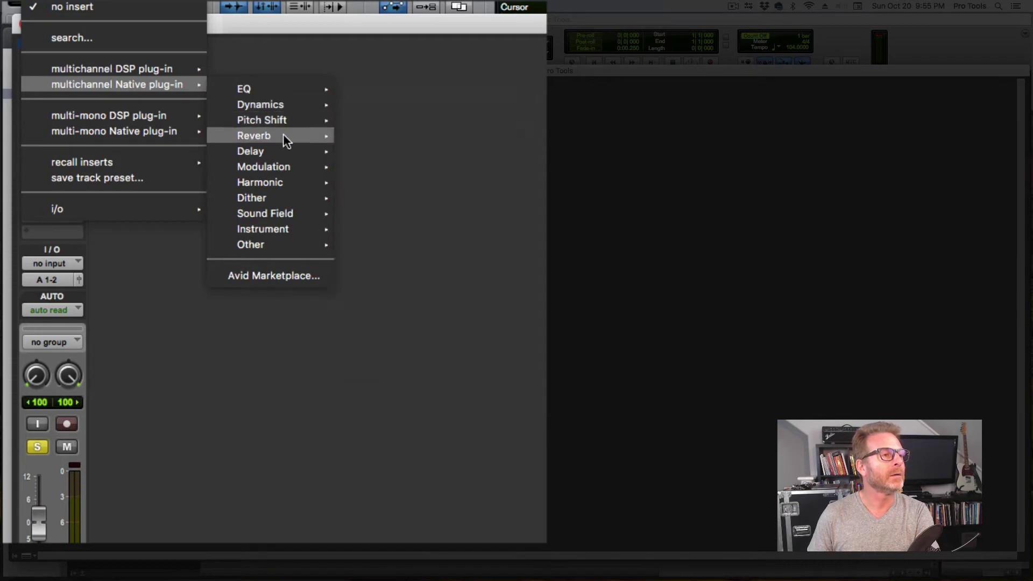
mouse_move(283, 134)
left_click(402, 187)
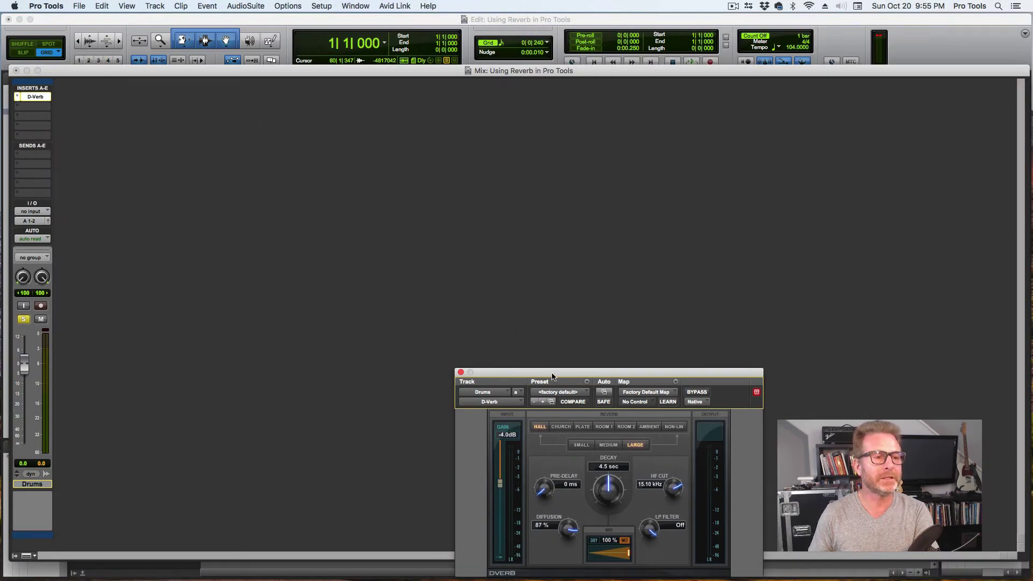
Step: Move the D-Verb window up and, during playback, lower its Mix to 29% wet
left_click_drag(552, 376, 355, 150)
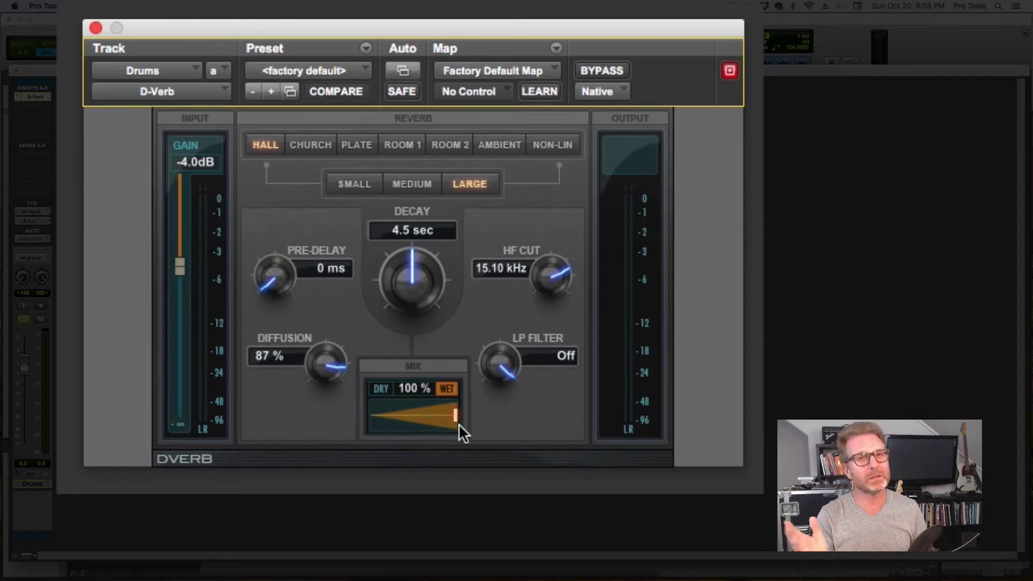
key("space")
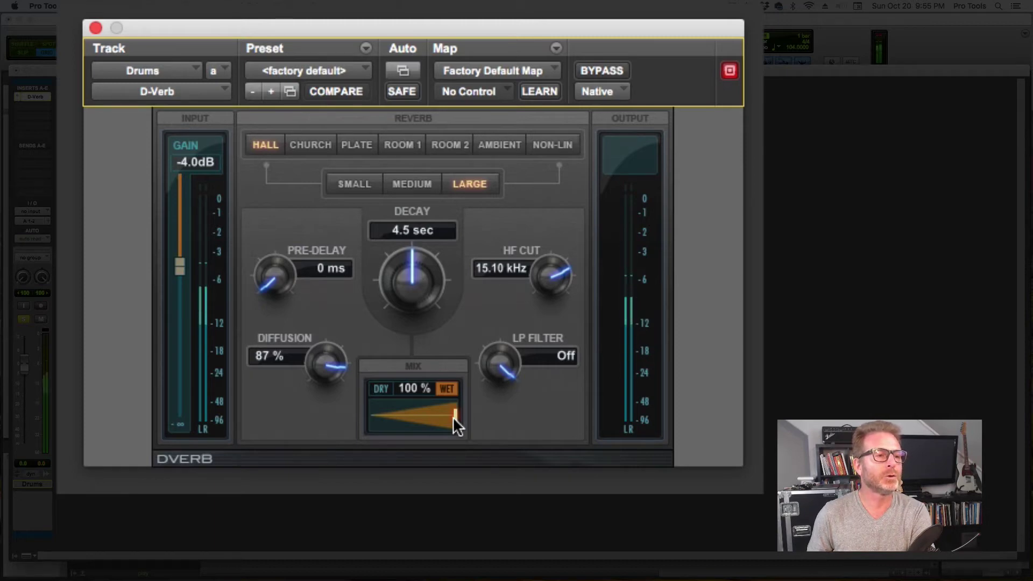
left_click_drag(453, 418, 393, 416)
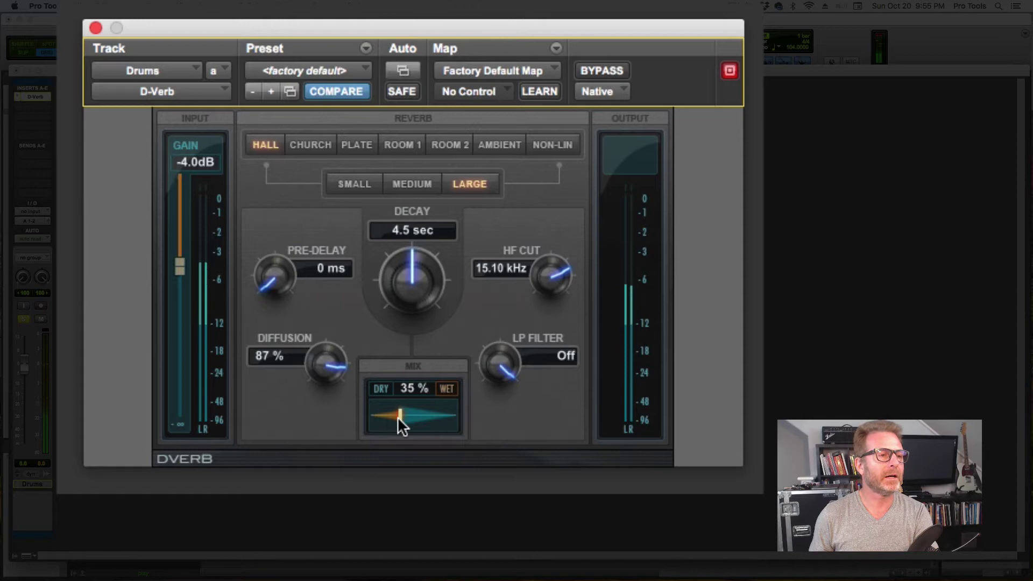
left_click_drag(390, 415, 467, 414)
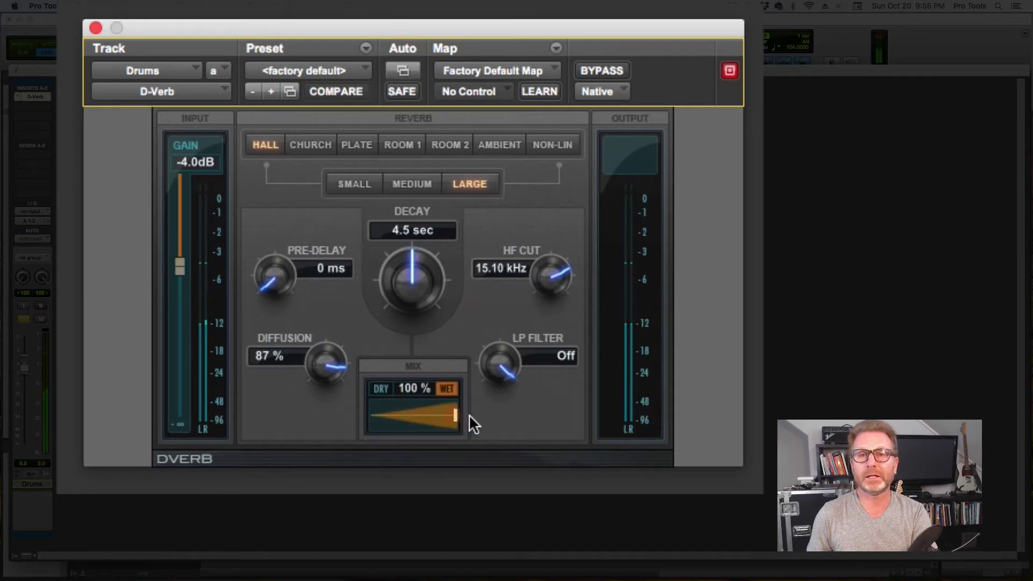
left_click_drag(464, 415, 392, 413)
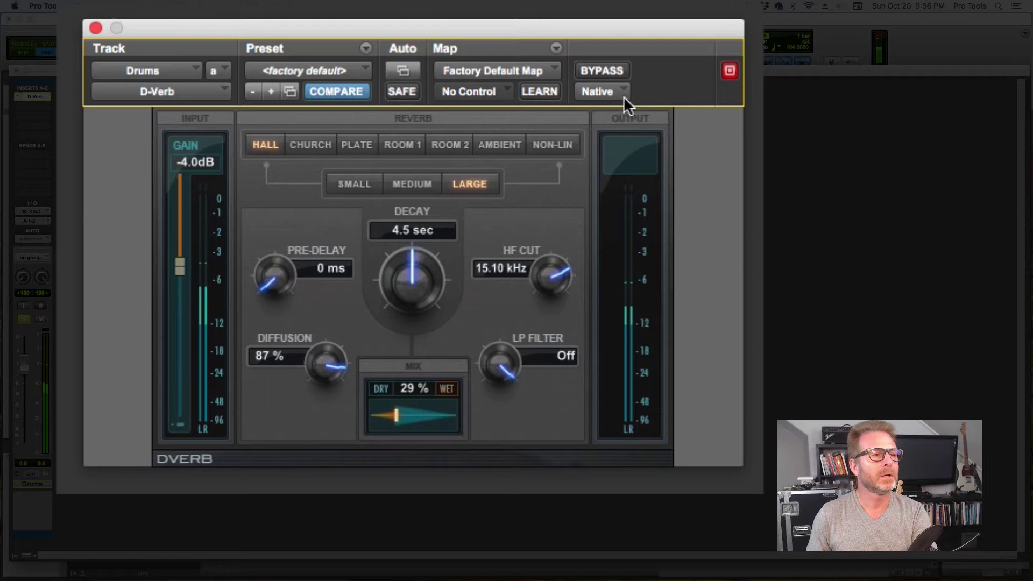
Step: Raise the D-Verb input gain to 0.0 dB and Mix to 36%, comparing against bypass
left_click(601, 69)
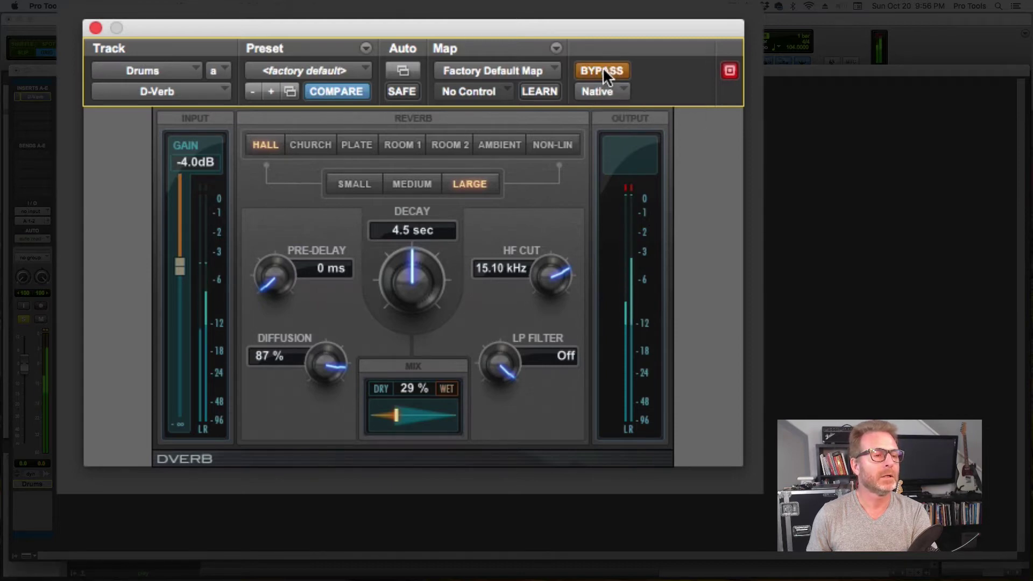
left_click(602, 68)
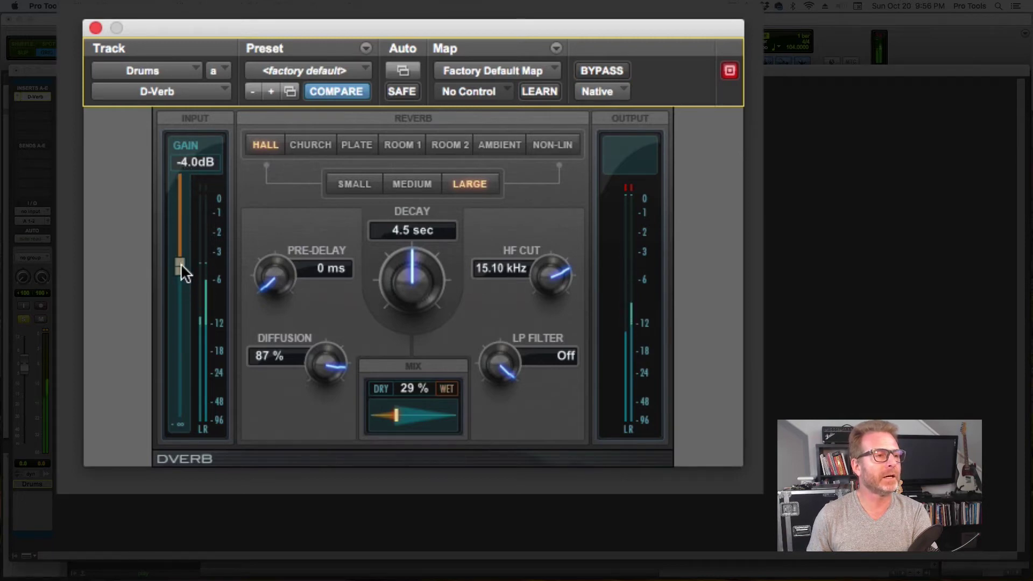
left_click_drag(181, 263, 176, 143)
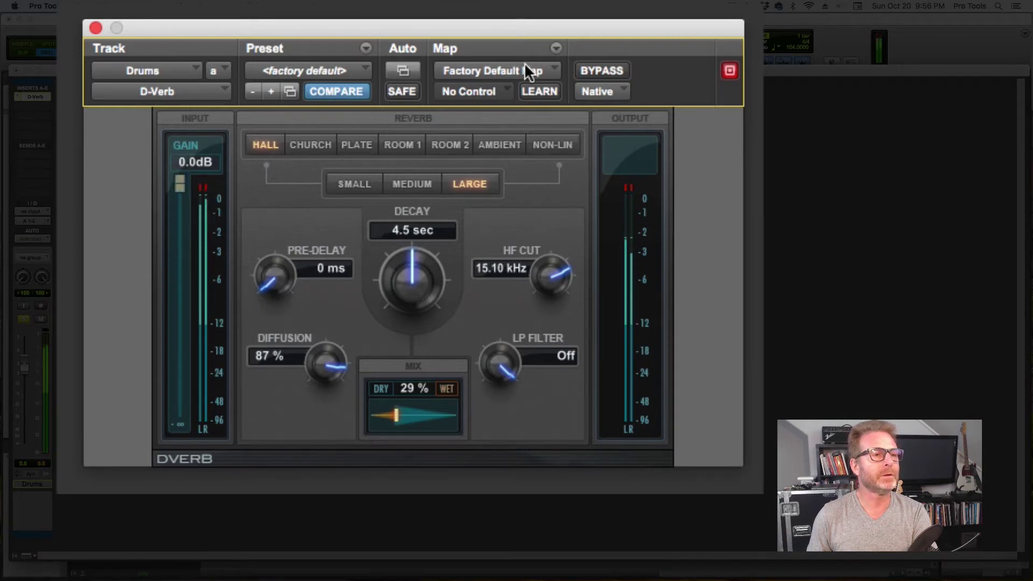
left_click(611, 66)
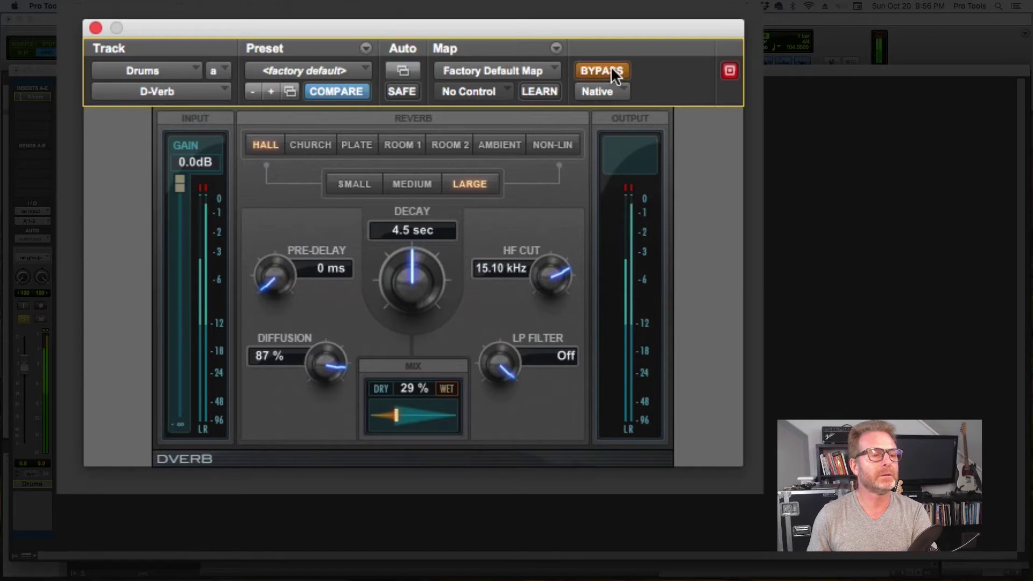
left_click(611, 66)
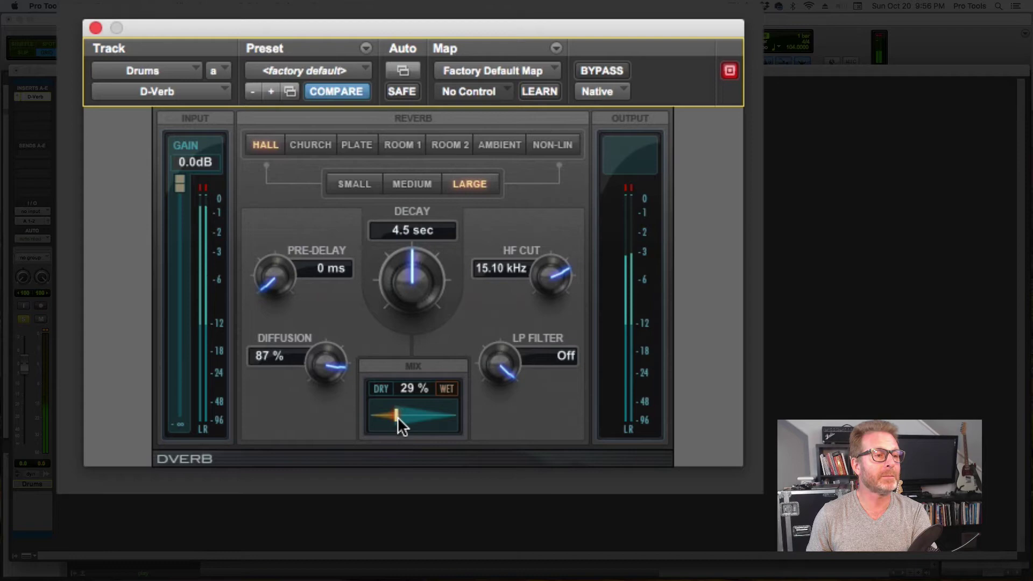
left_click_drag(399, 419, 402, 416)
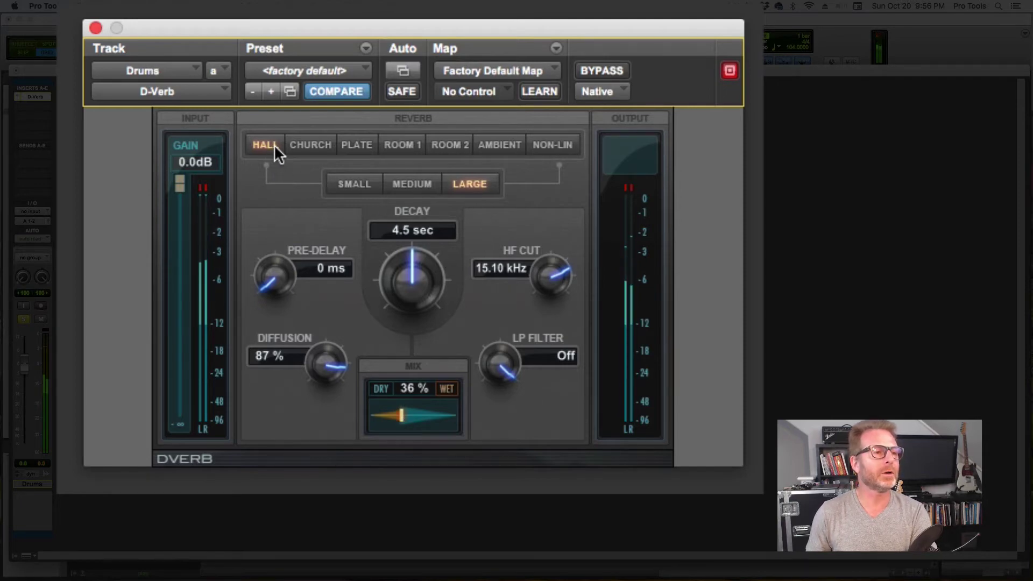
Step: Audition Medium size with Plate, Room 1 and Room 2, settling on Room 2 (751 ms decay)
left_click(404, 183)
left_click(354, 144)
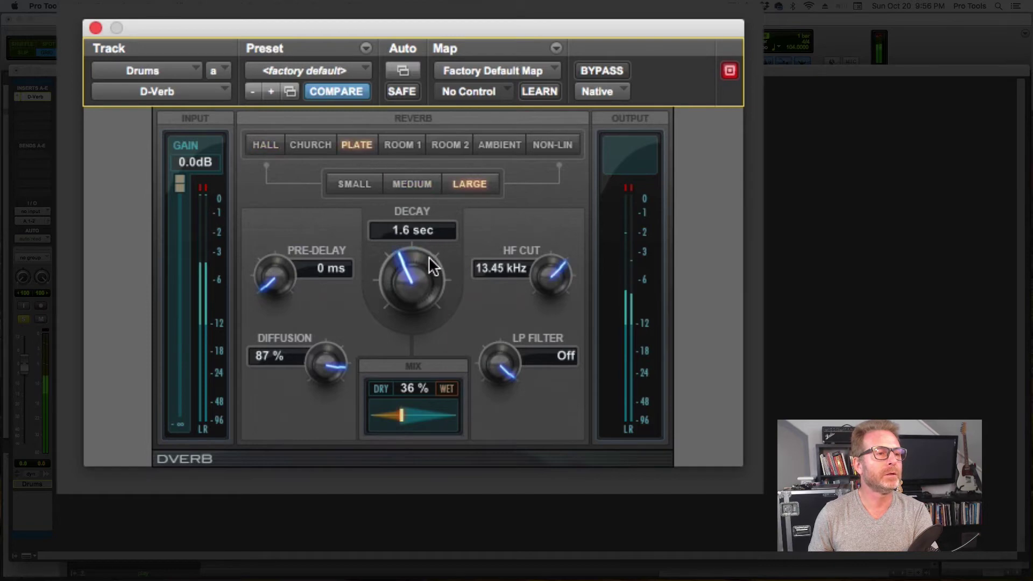
left_click(399, 143)
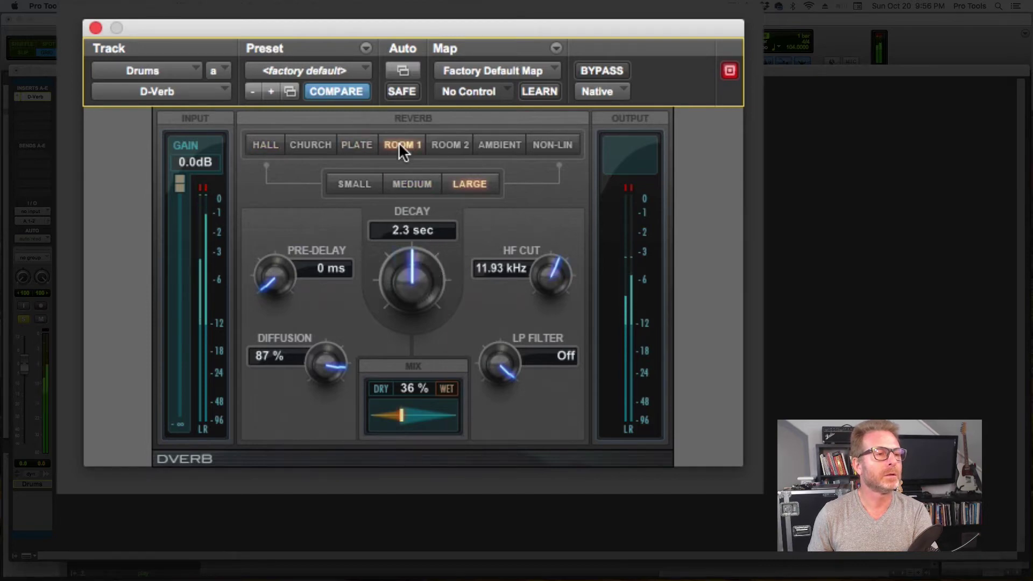
left_click(444, 141)
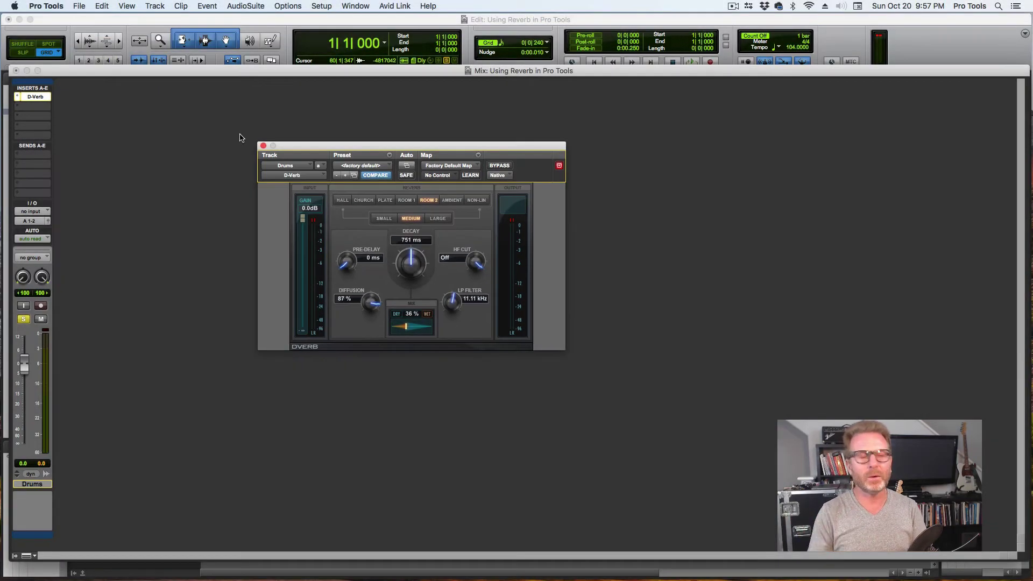
Step: Remove D-Verb from the Drums insert and select the Drums track
left_click(16, 98)
left_click(137, 235)
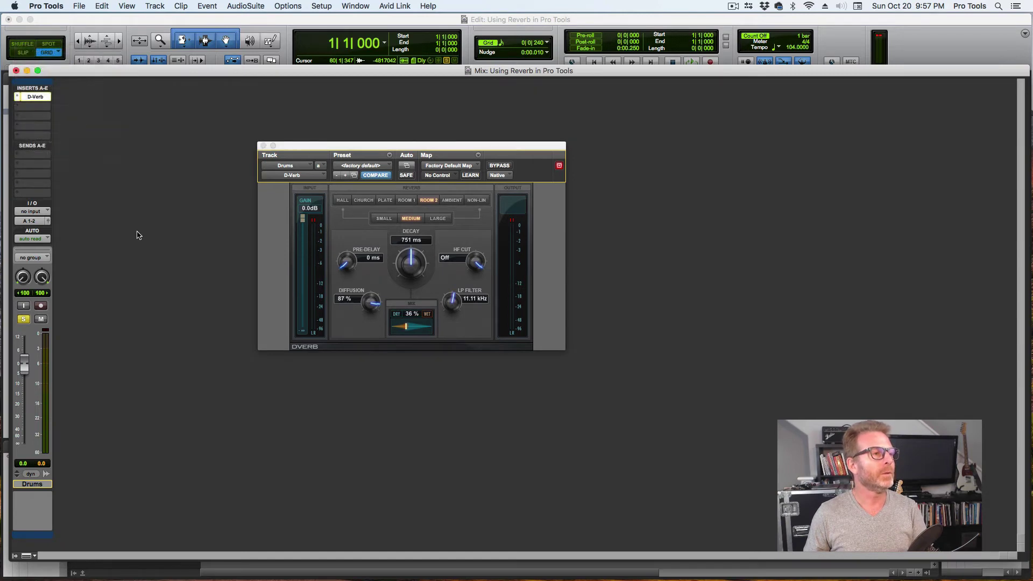
left_click(46, 485)
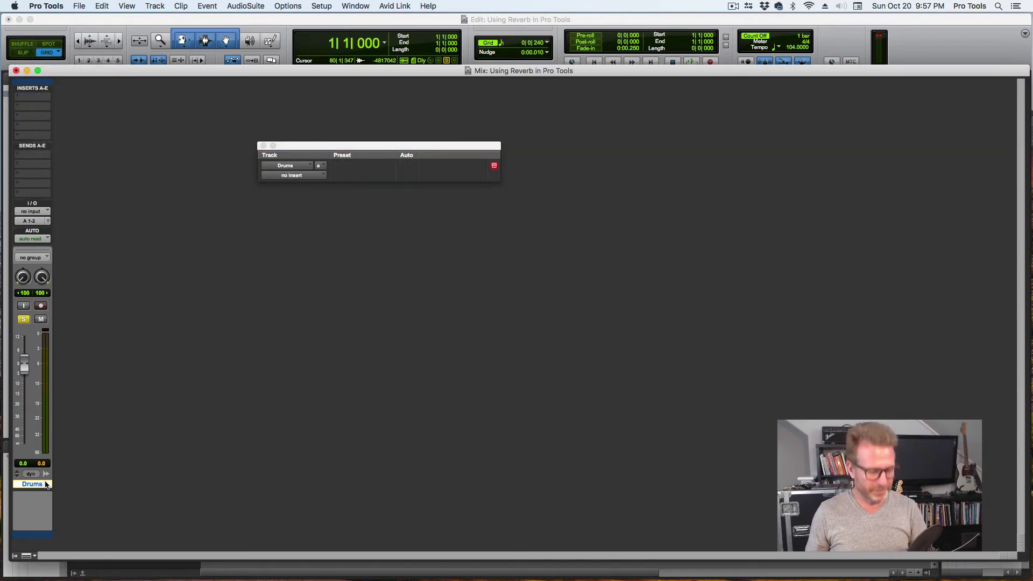
Step: Create a new stereo Aux Input track and rename it Reverb
key("super+shift+n")
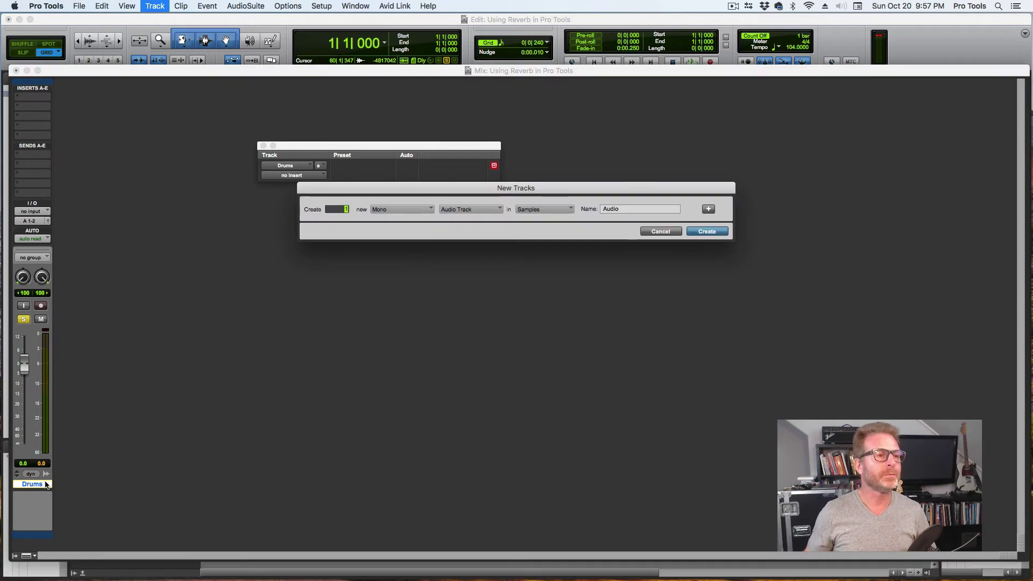
key("super+Right")
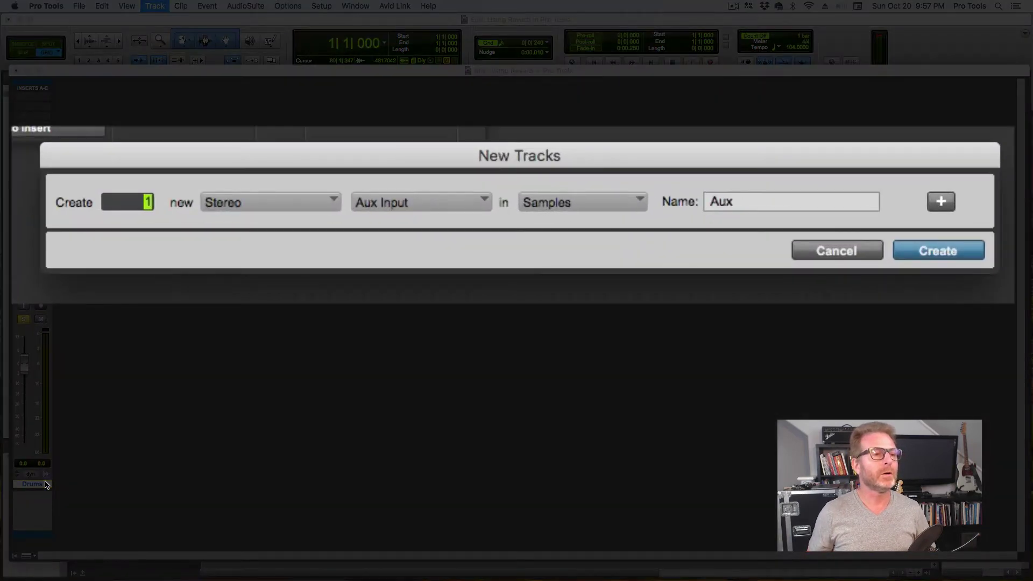
key("Return")
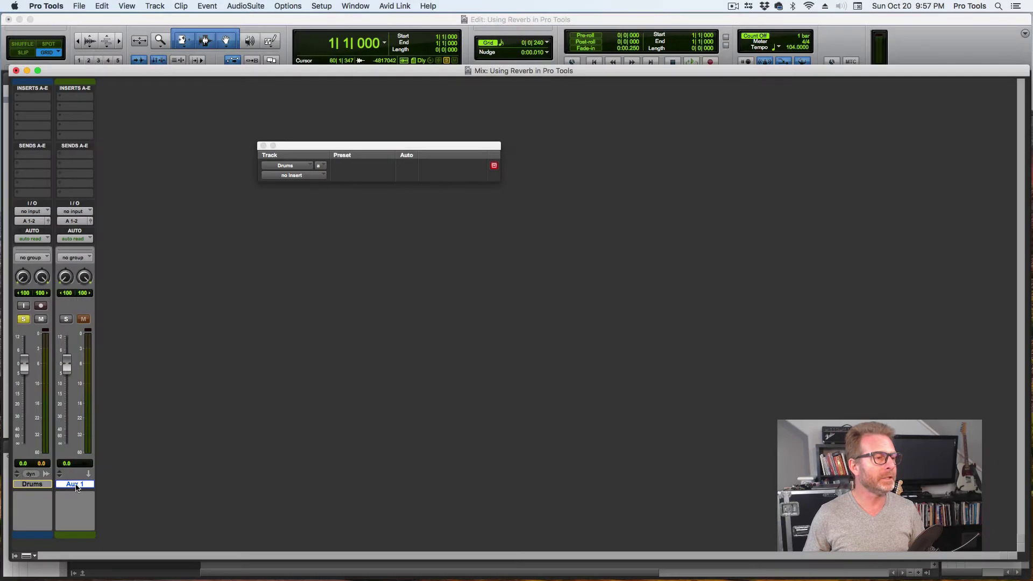
double_click(76, 484)
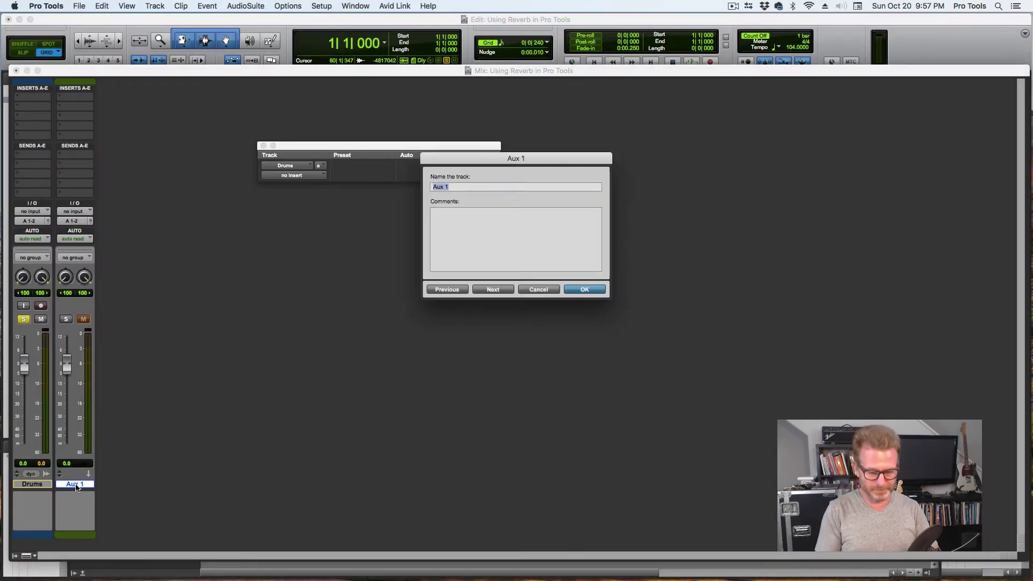
type("Reverb")
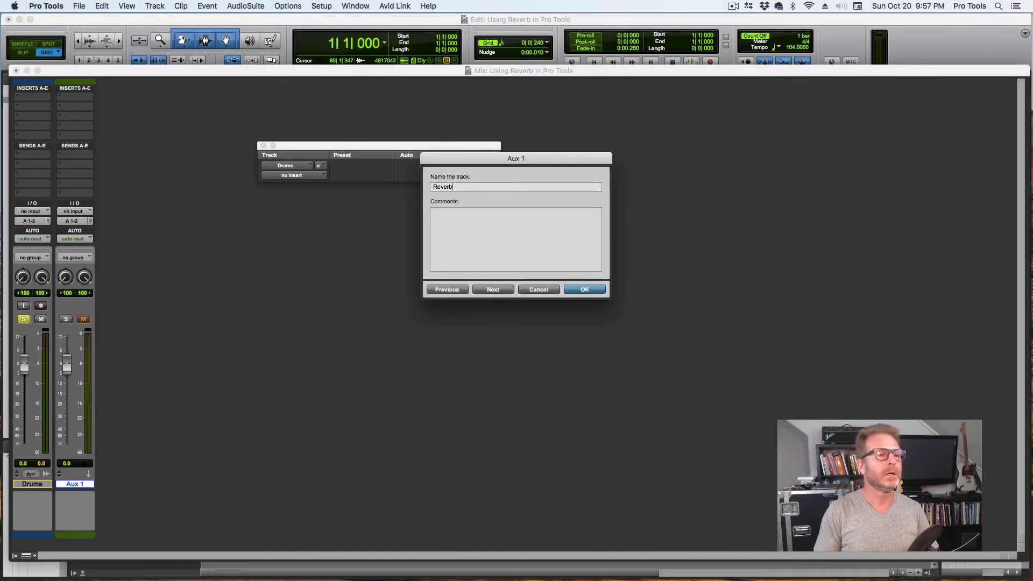
key("Return")
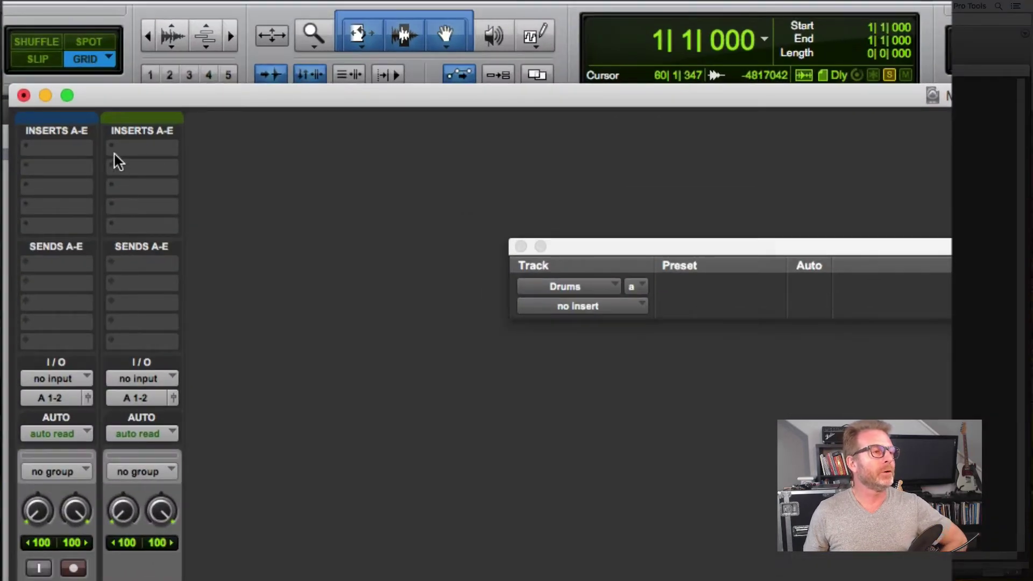
Step: Insert D-Verb on the Reverb aux track's Insert A and reposition the plug-in window
left_click(115, 153)
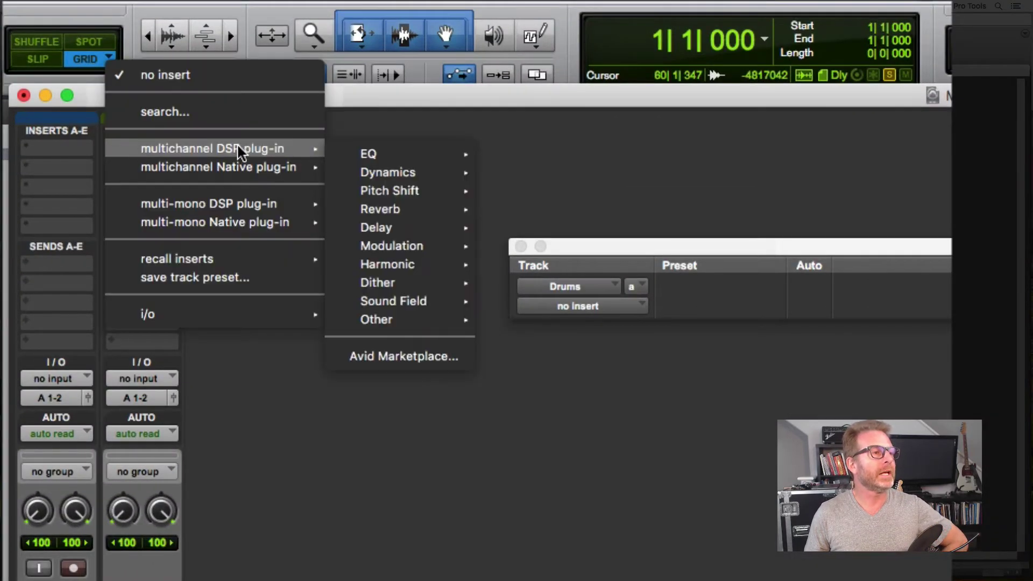
mouse_move(242, 167)
mouse_move(444, 236)
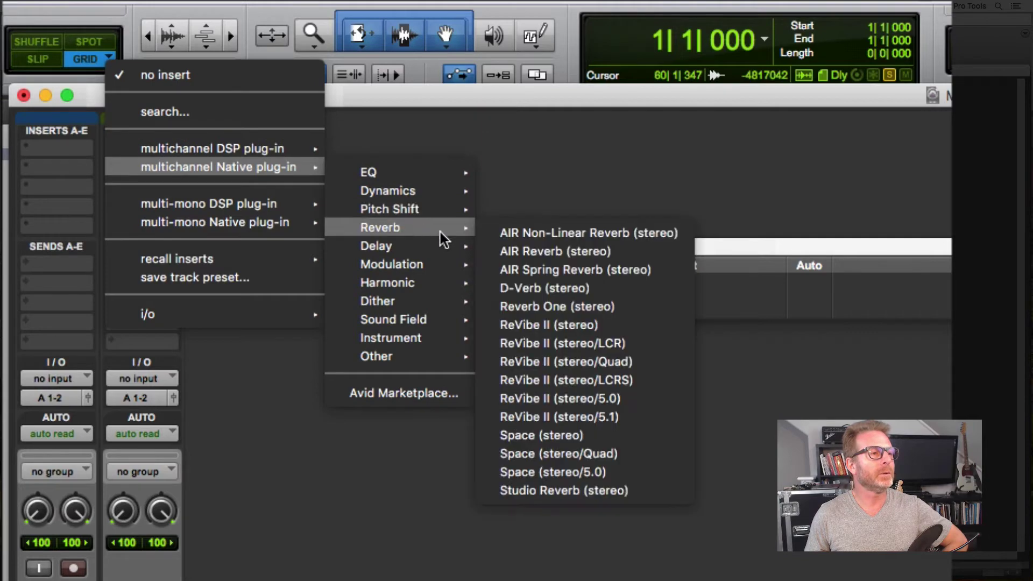
left_click(521, 289)
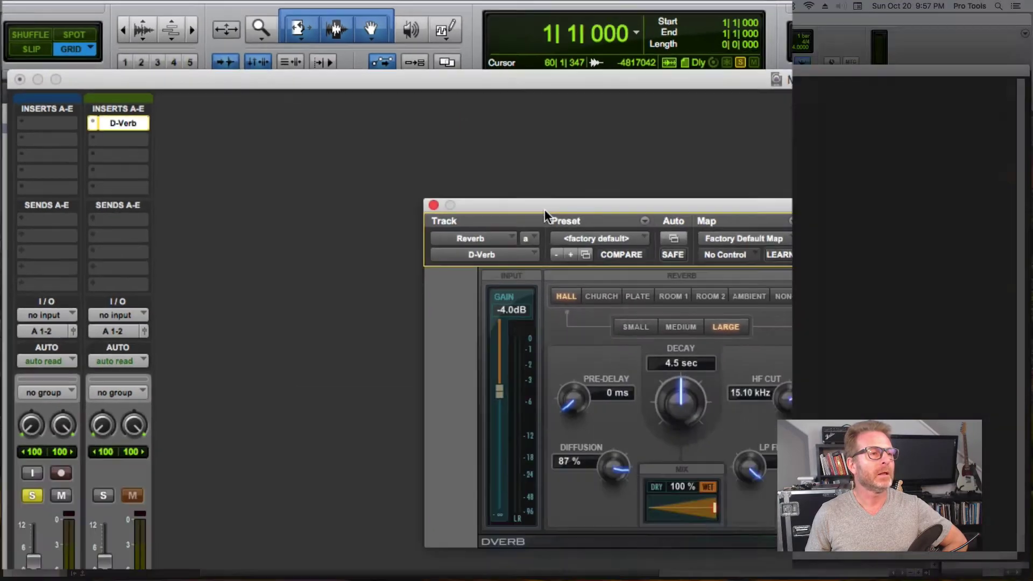
left_click_drag(544, 209, 398, 117)
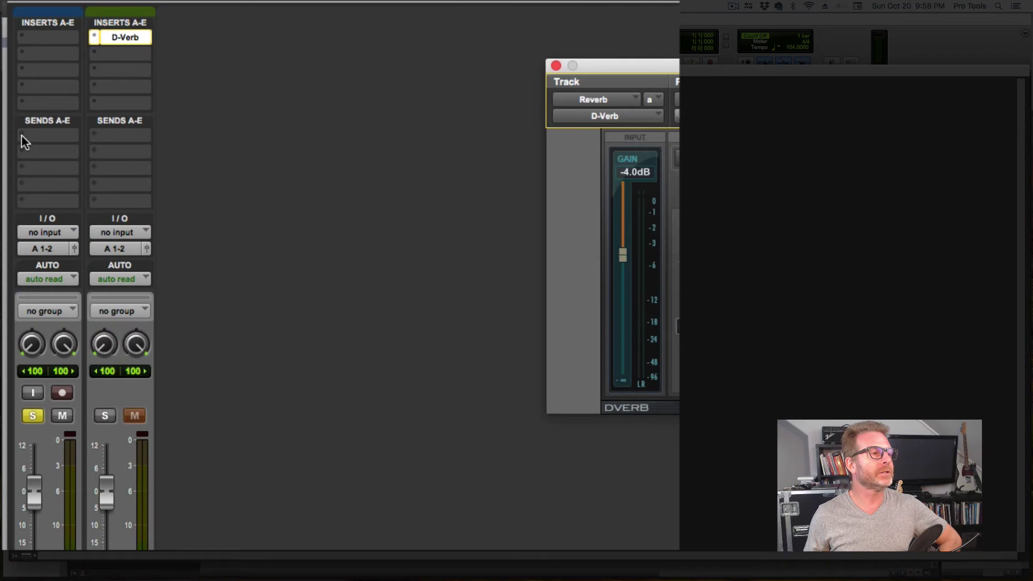
Step: Set the Drums track's Send A to stereo Bus 1-2
left_click(24, 142)
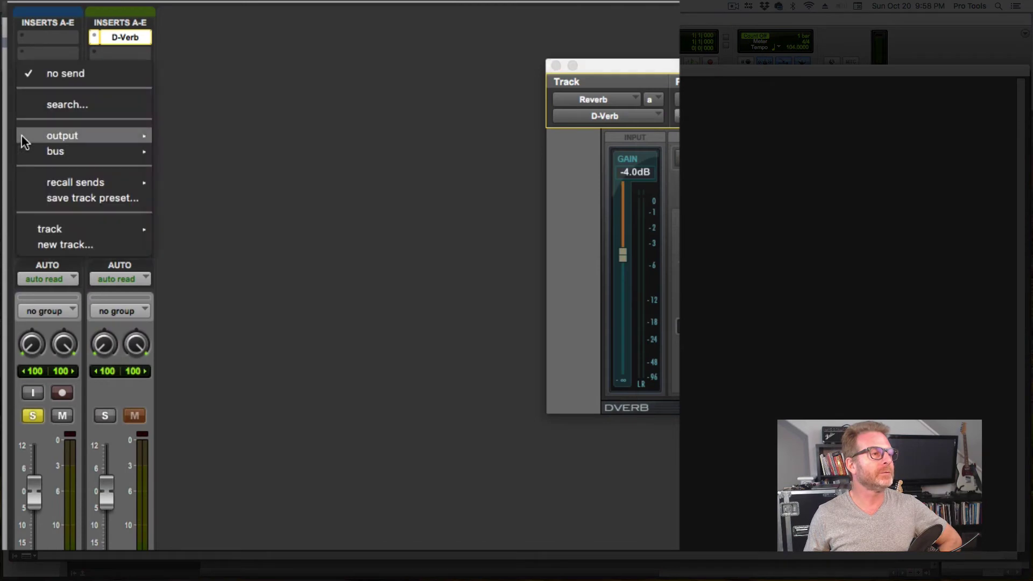
mouse_move(52, 151)
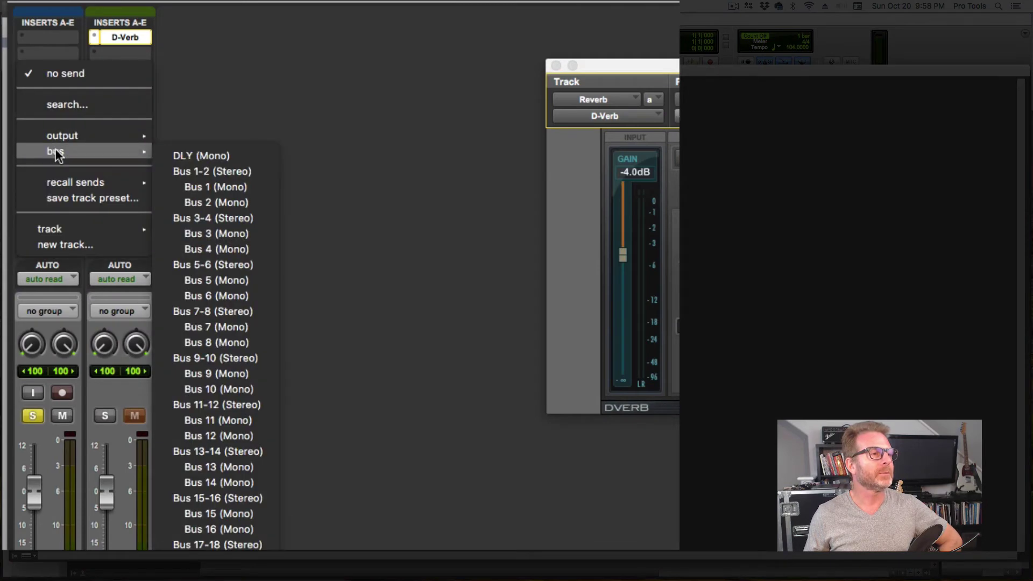
left_click(211, 170)
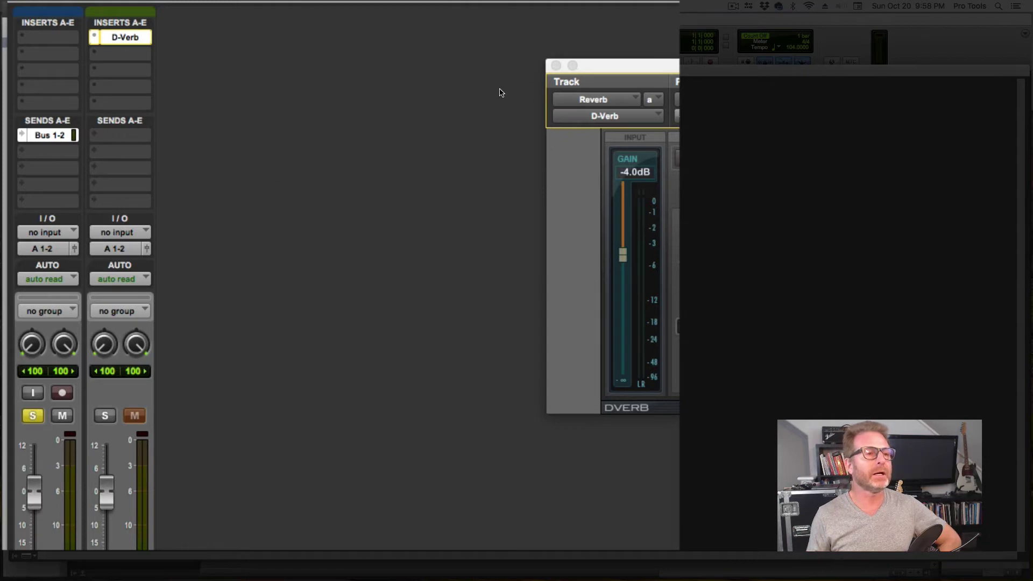
Step: Rename Bus 1-2 to 'Reverb bus'
right_click(43, 134)
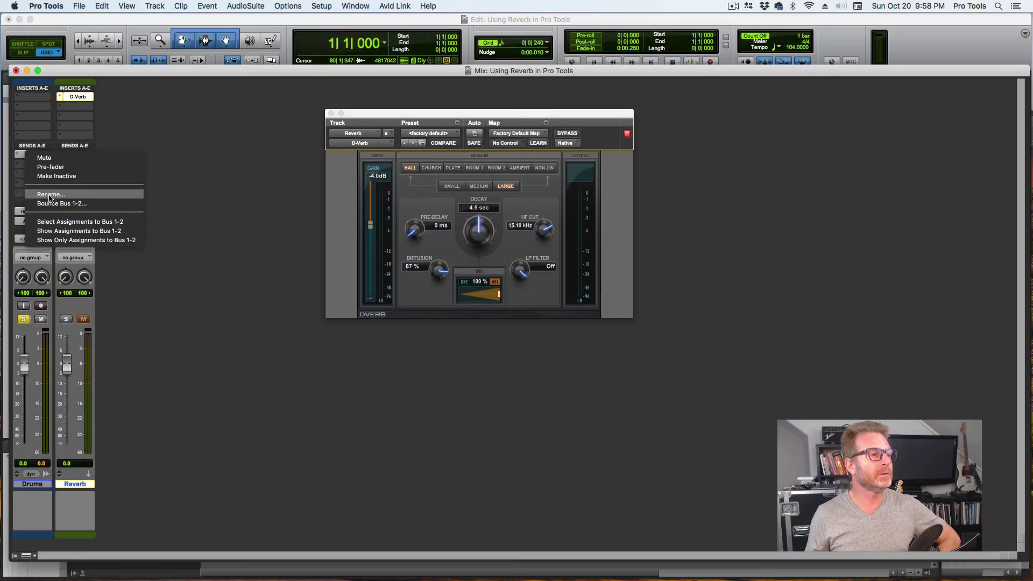
left_click(49, 195)
type("Reverb")
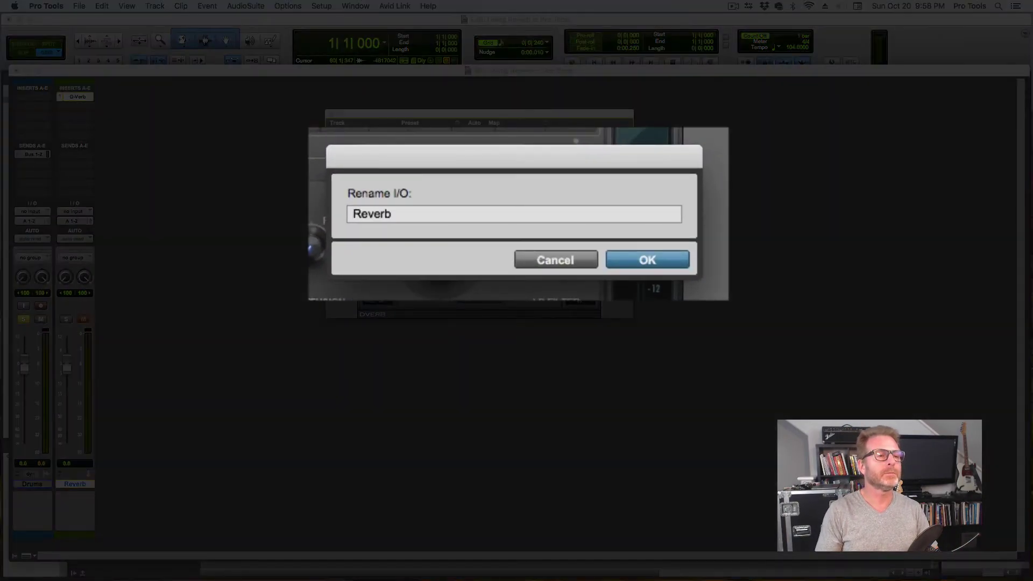
key("Return")
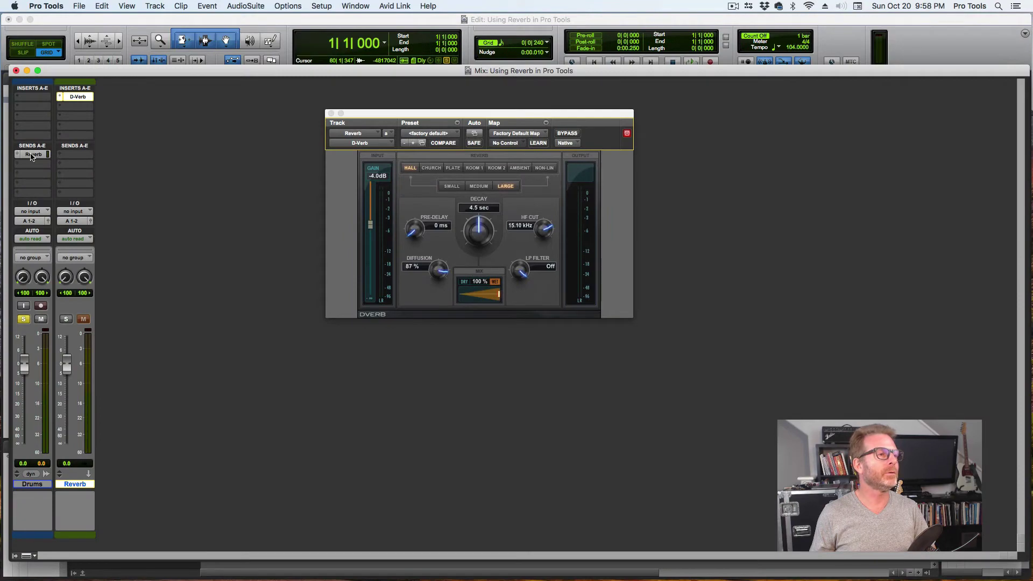
right_click(30, 154)
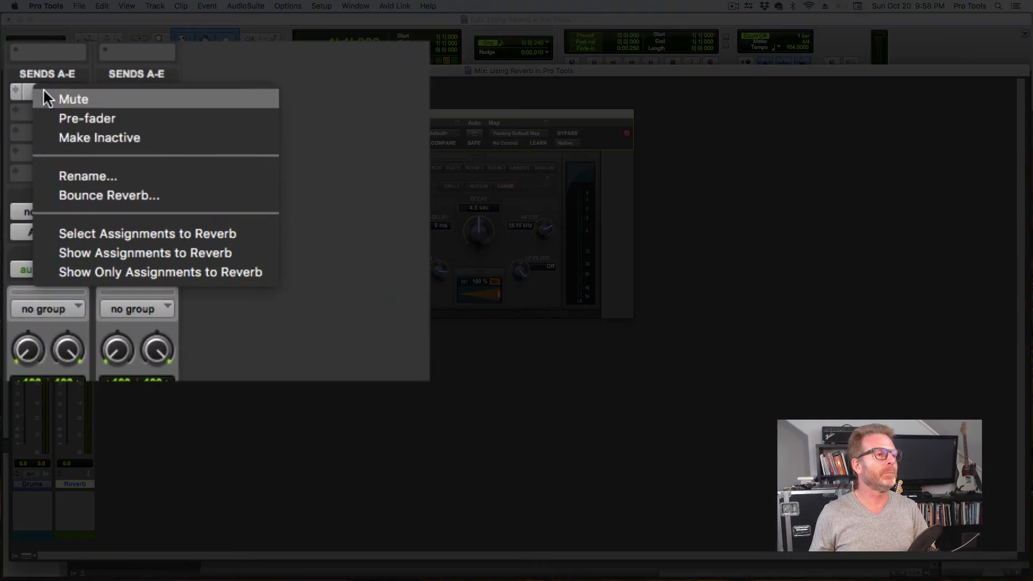
left_click(91, 176)
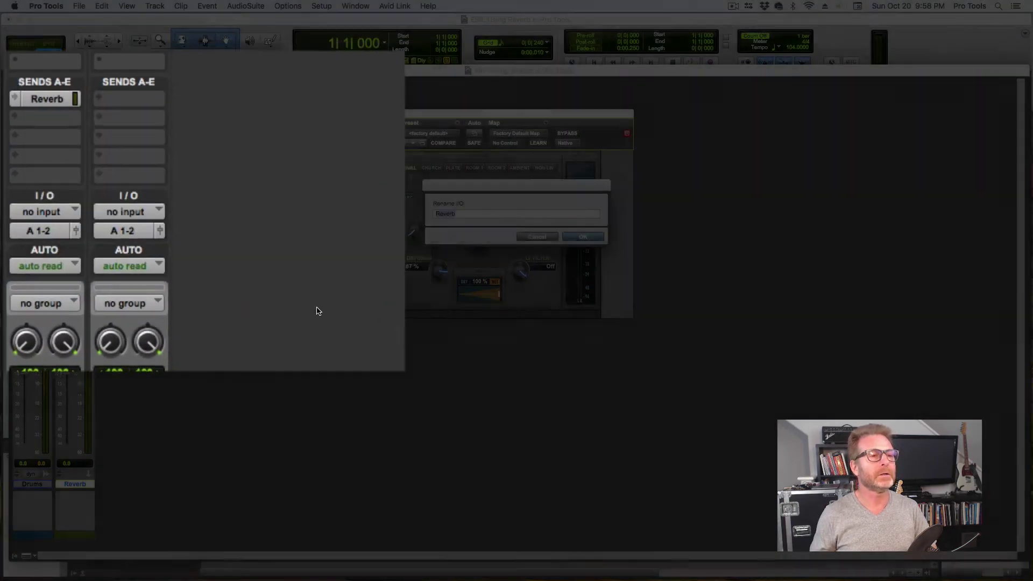
type("bus")
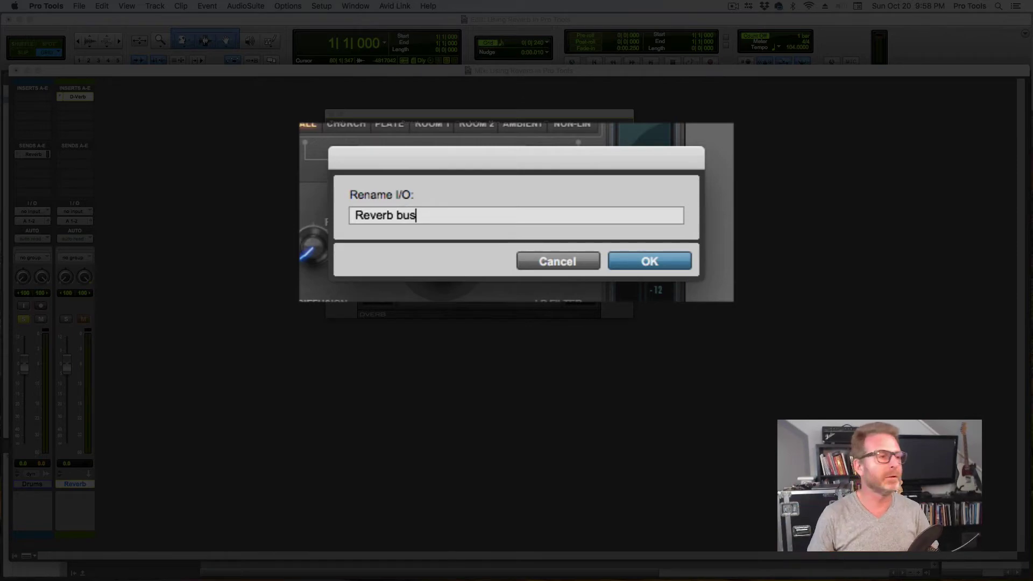
key("Return")
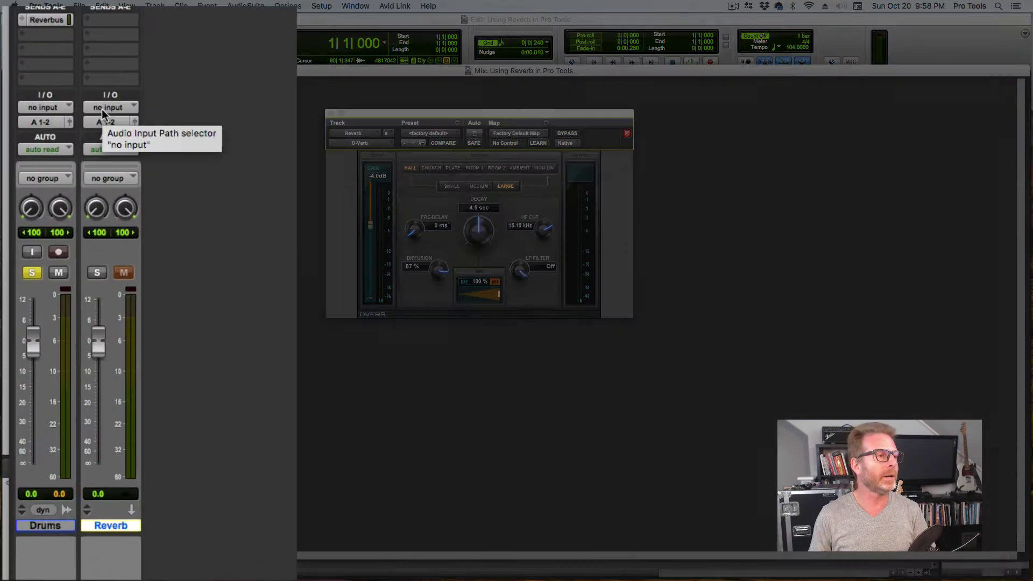
Step: Set the Reverb track's input to Reverb bus and expand the Drums send's level fader
left_click(72, 212)
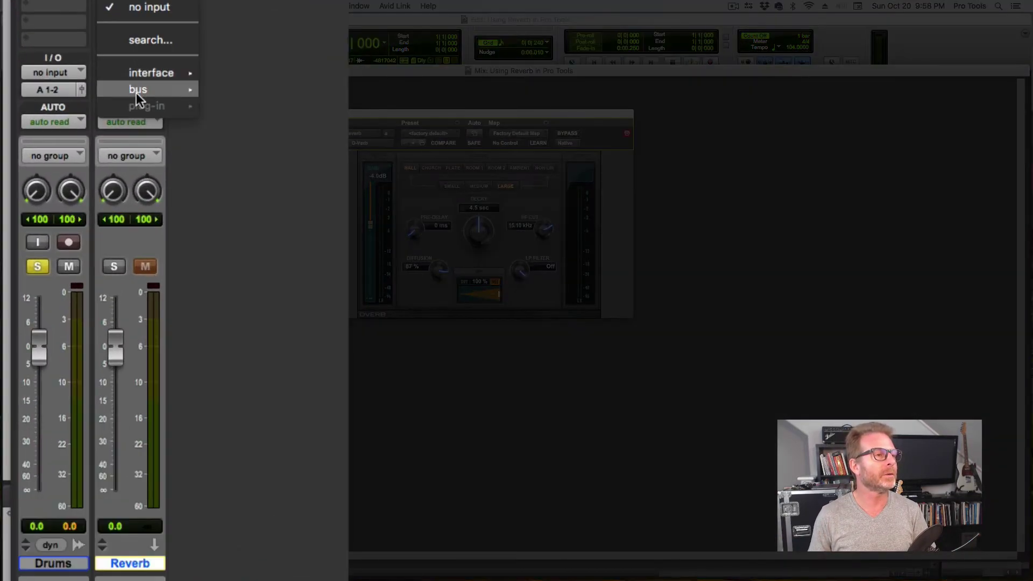
mouse_move(80, 224)
left_click(267, 93)
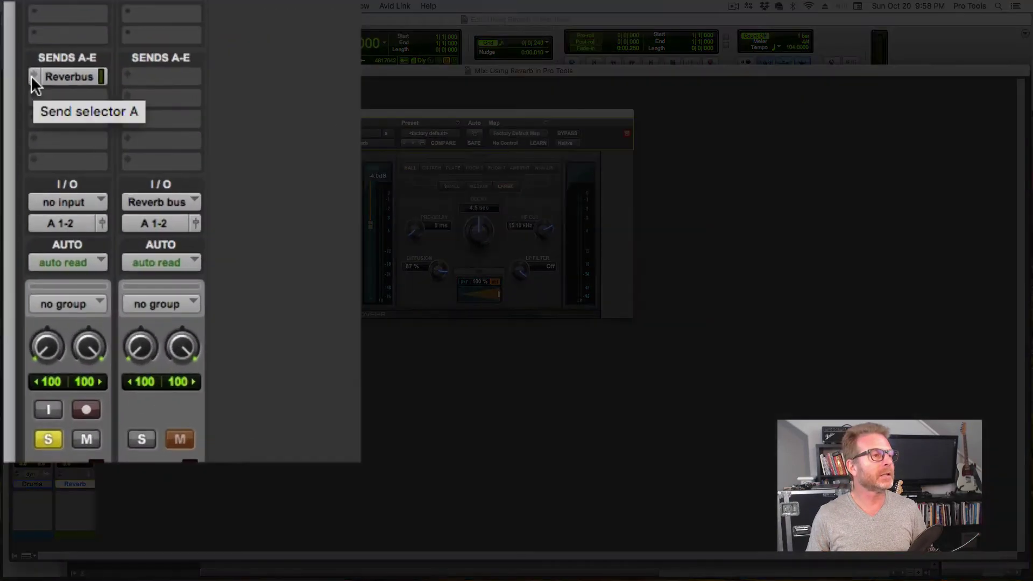
left_click(18, 155, "super")
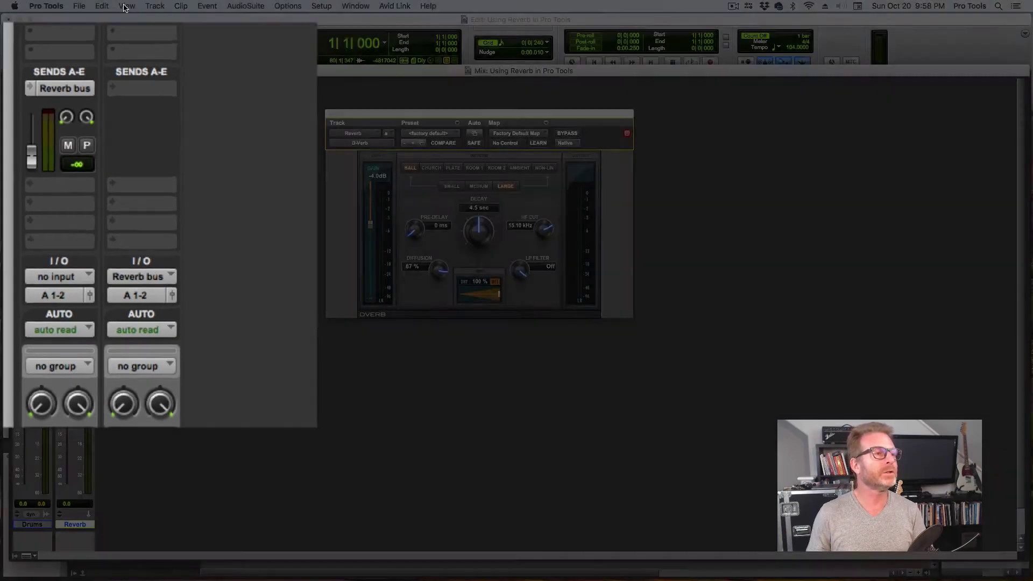
left_click(125, 6)
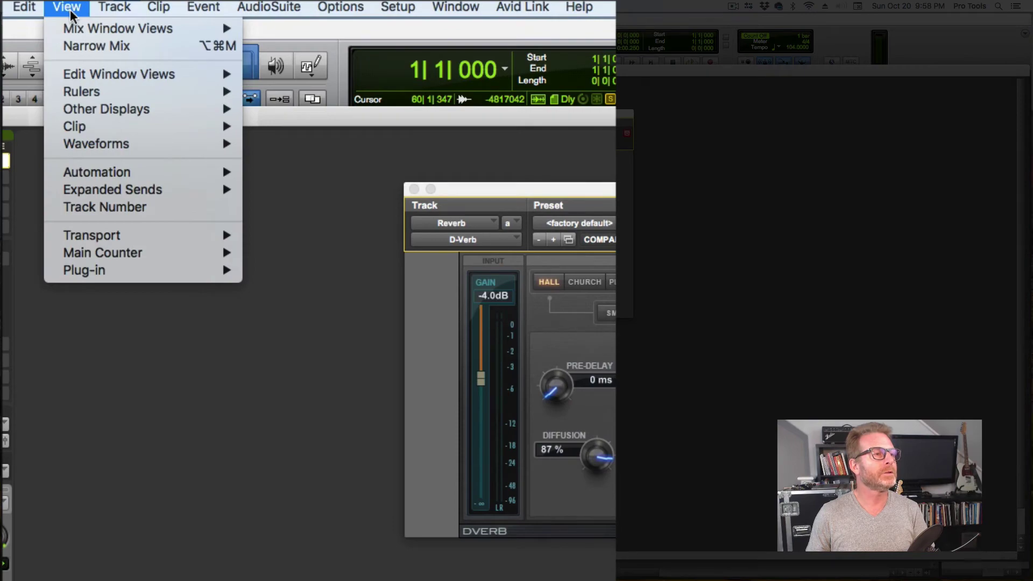
mouse_move(108, 190)
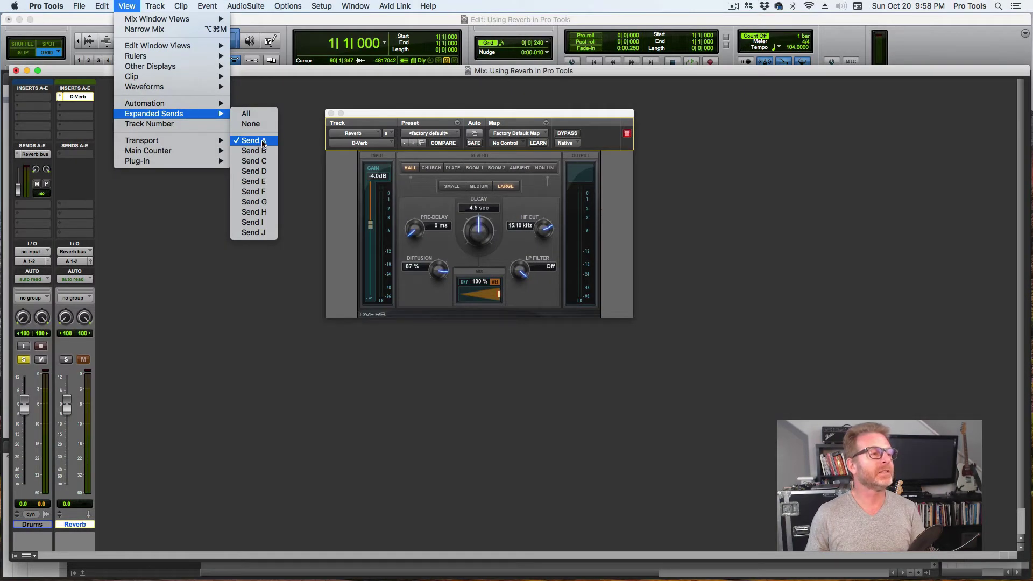
left_click(263, 141)
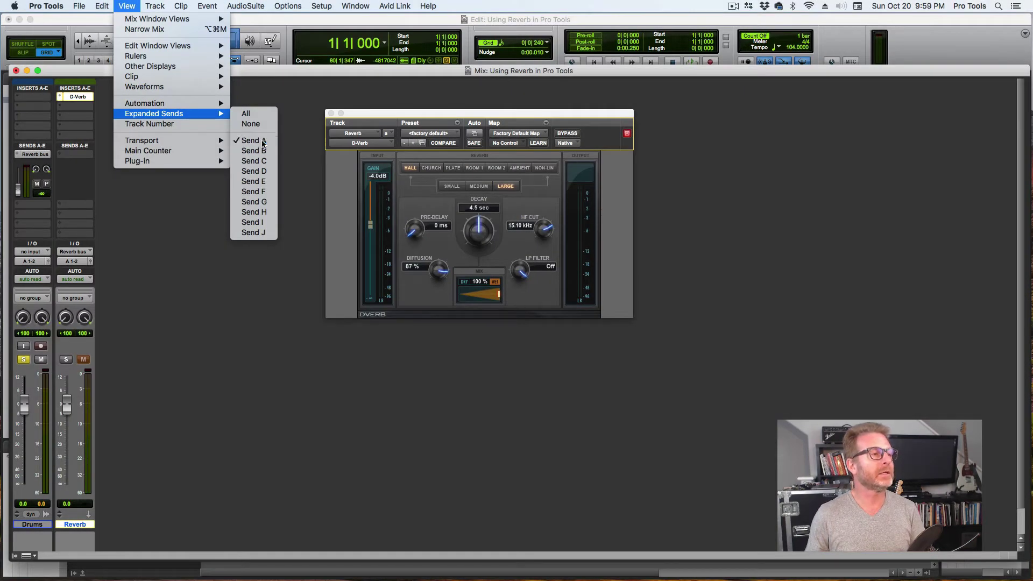
left_click(127, 6)
mouse_move(175, 115)
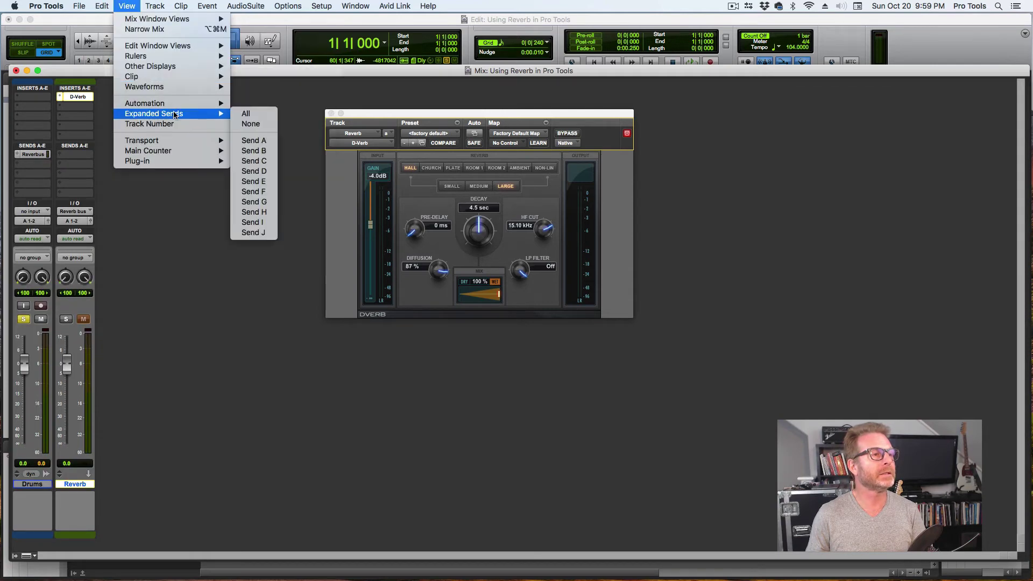
left_click(253, 141)
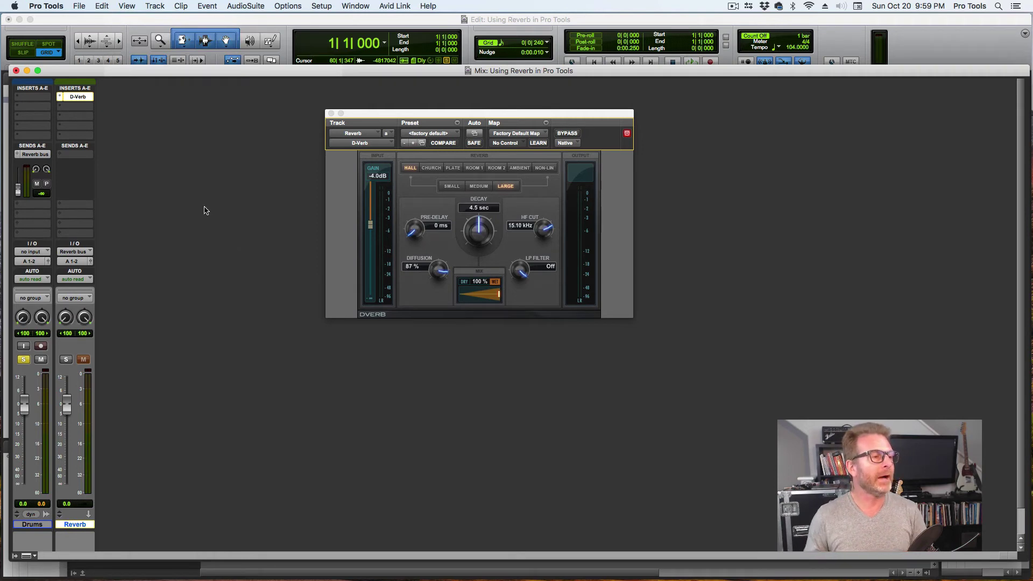
Step: Solo the Reverb track and, during playback, raise the Drums send to -15.1 dB
left_click(67, 360)
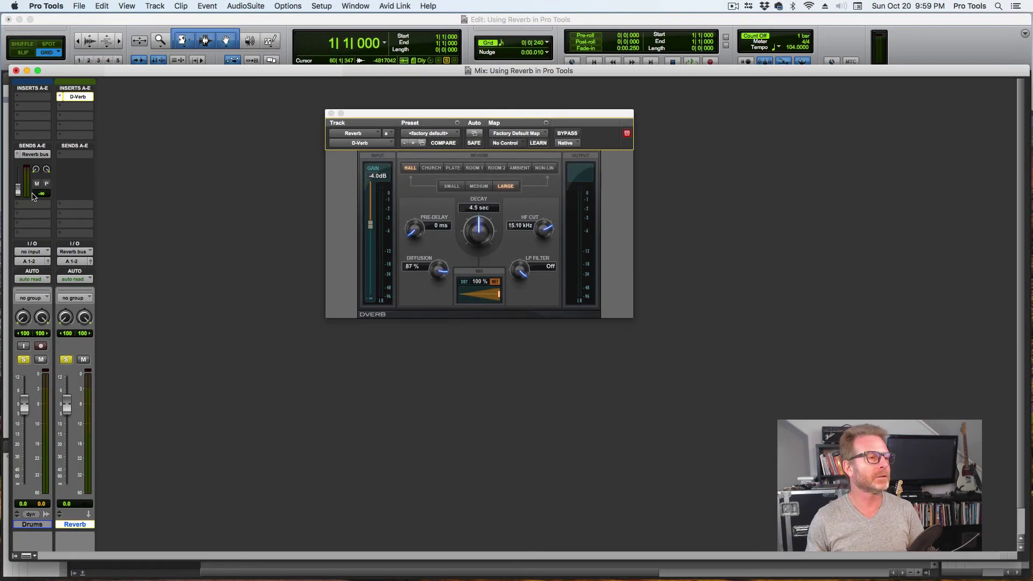
key("space")
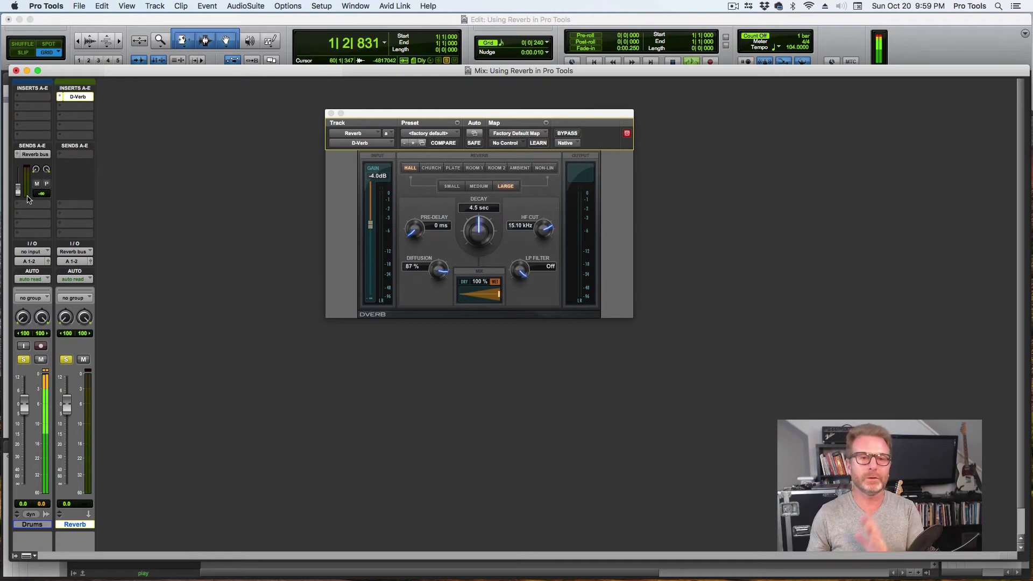
left_click_drag(20, 195, 16, 179)
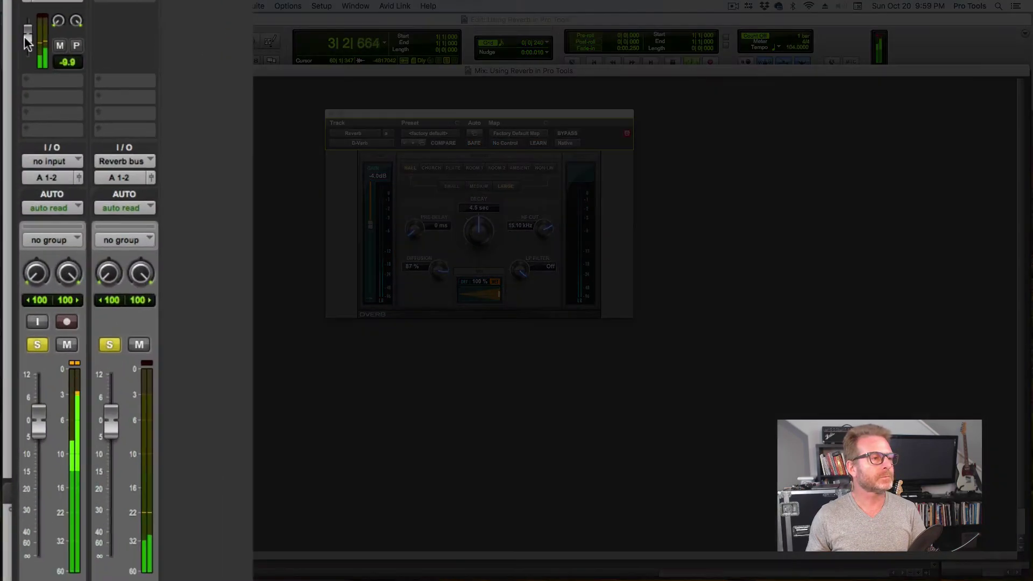
mouse_move(25, 37)
left_mouse_down()
mouse_move(24, 22)
mouse_move(28, 40)
left_mouse_up()
key("space")
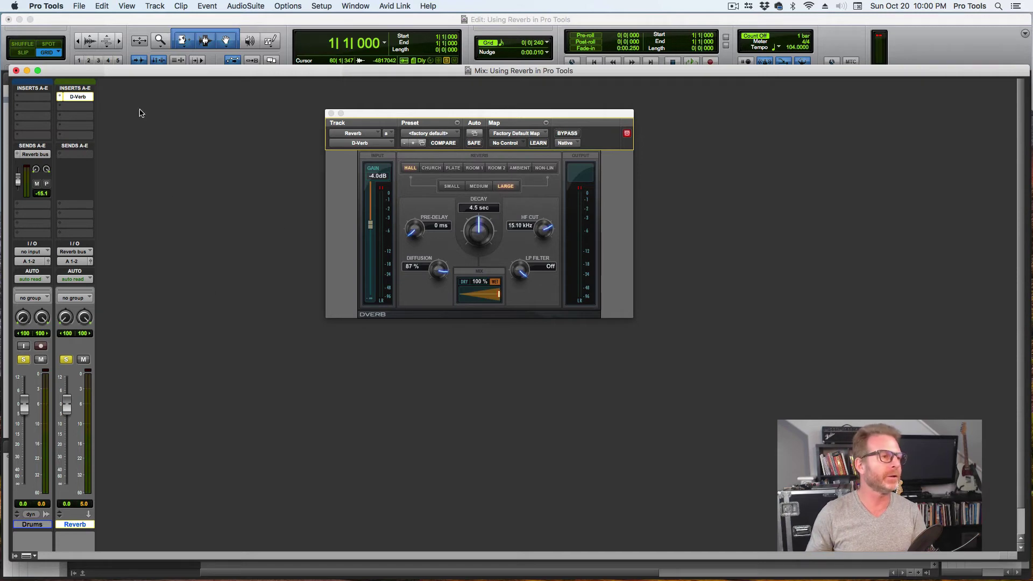
Step: Show the PHA_140_Percs_03 track in the mixer from the Tracks list and select it
left_click(15, 555)
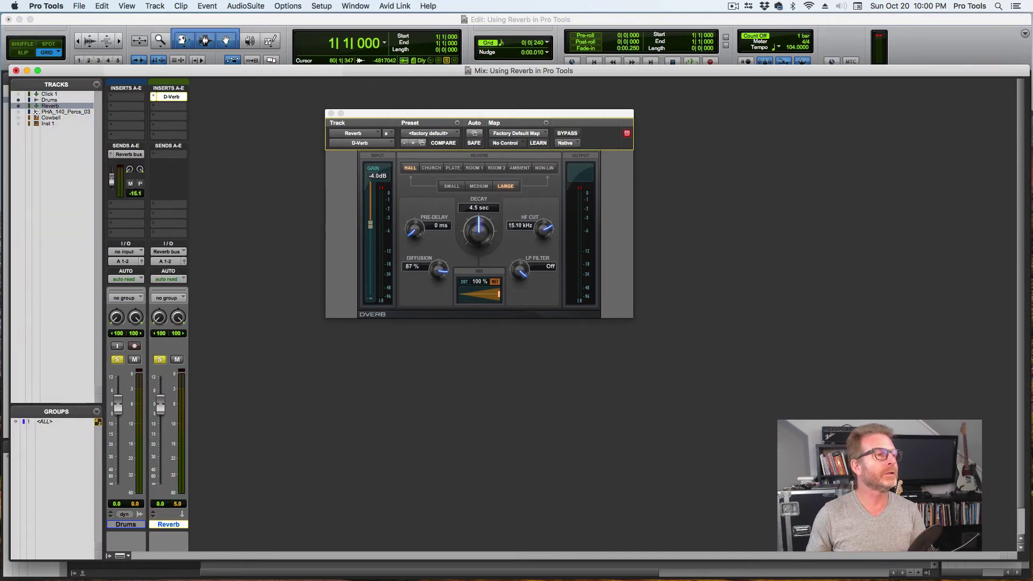
left_click(17, 112)
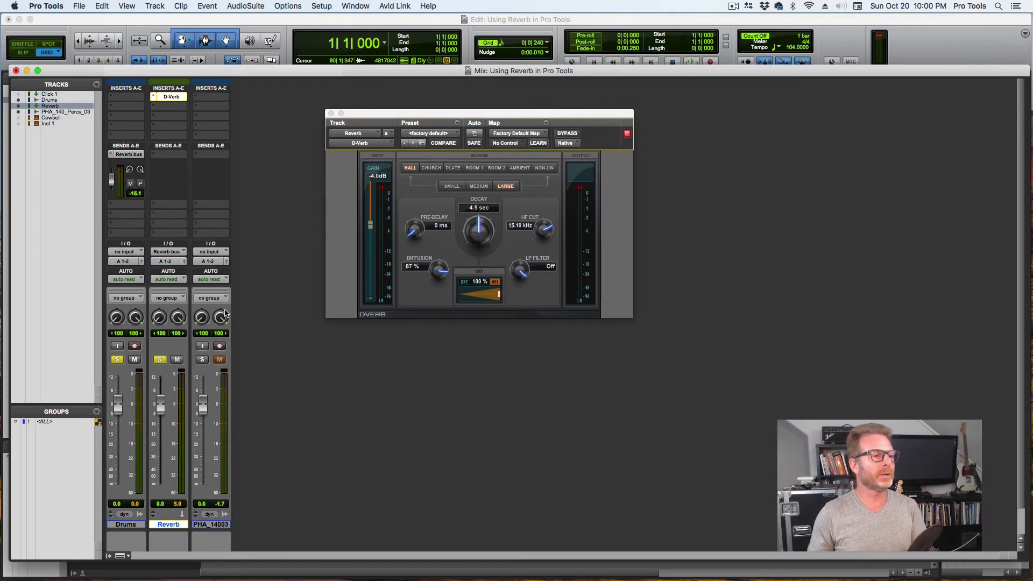
scroll(242, 325, "down", 3)
left_click(212, 497)
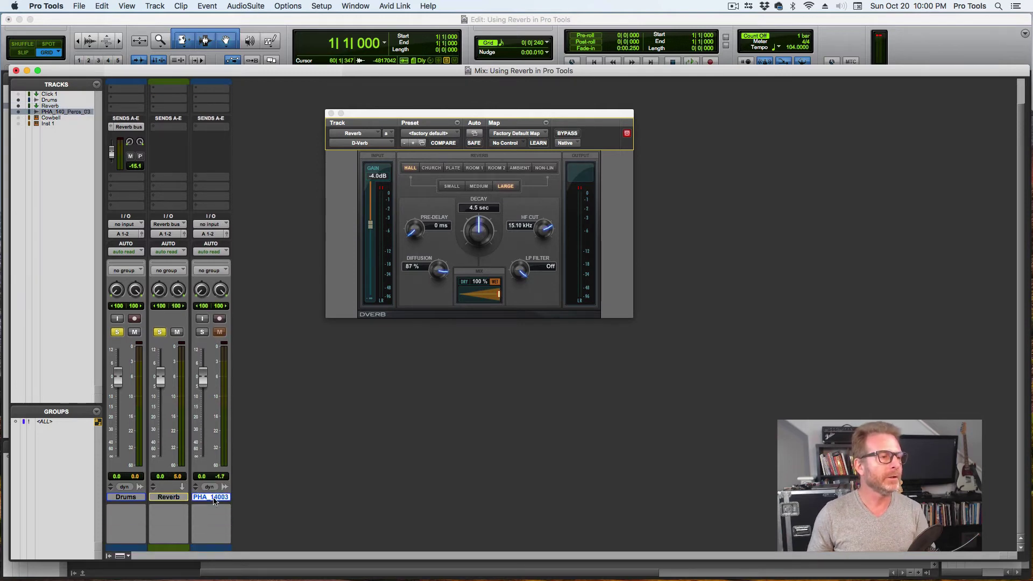
Step: Solo PHA_14003 alone by unsoloing Reverb and Drums, and start playback
left_click(202, 332)
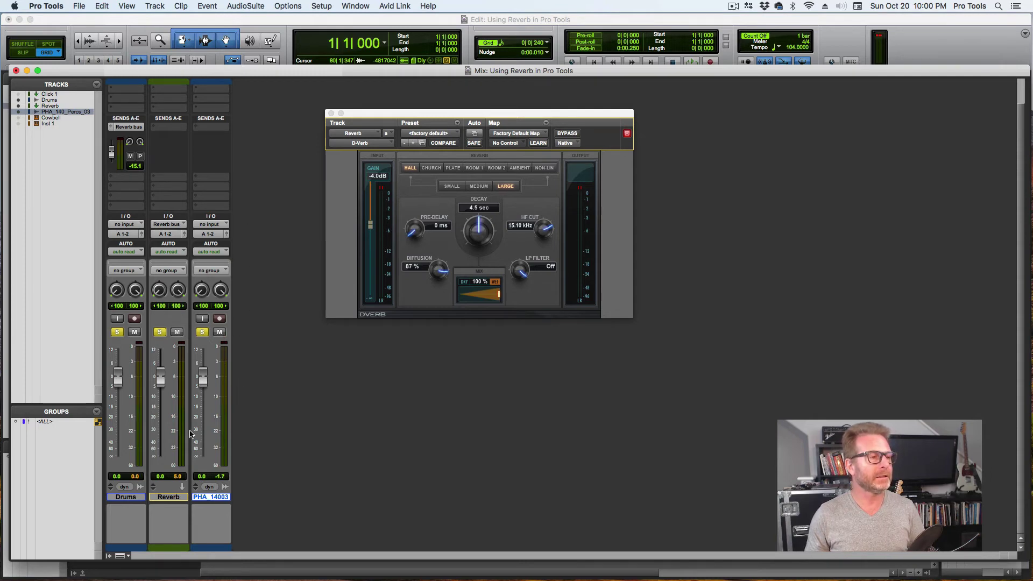
left_click(160, 332)
left_click(116, 332)
key("space")
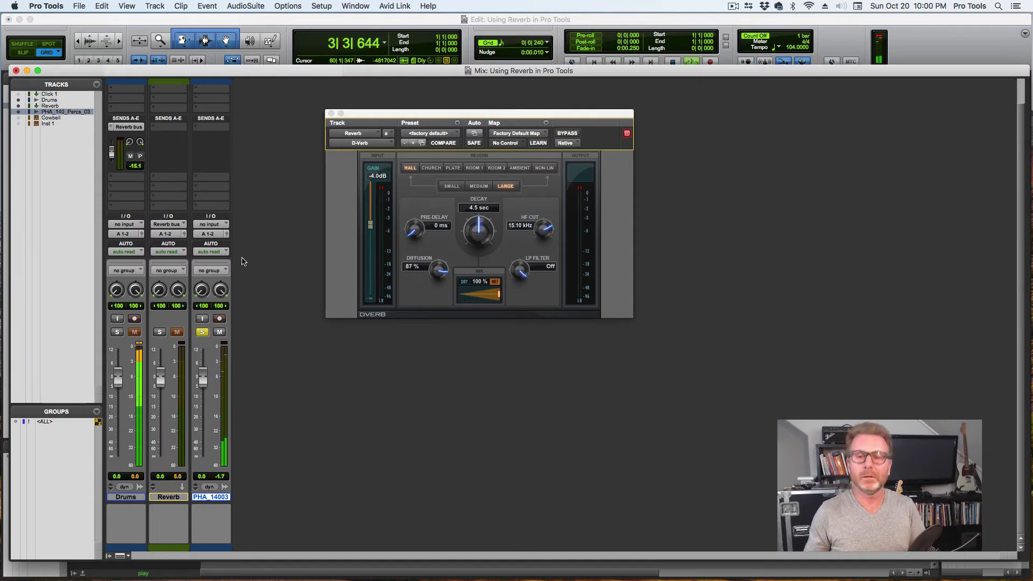
left_click(117, 332)
left_click(117, 332)
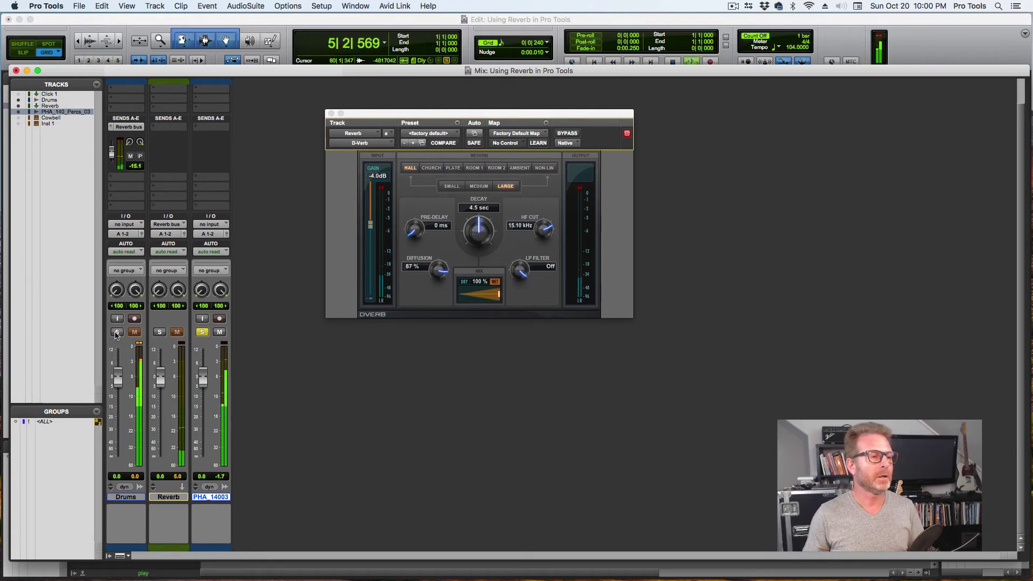
Step: Add a send from PHA_14003 to the Reverb bus and try out its level
left_click(195, 129)
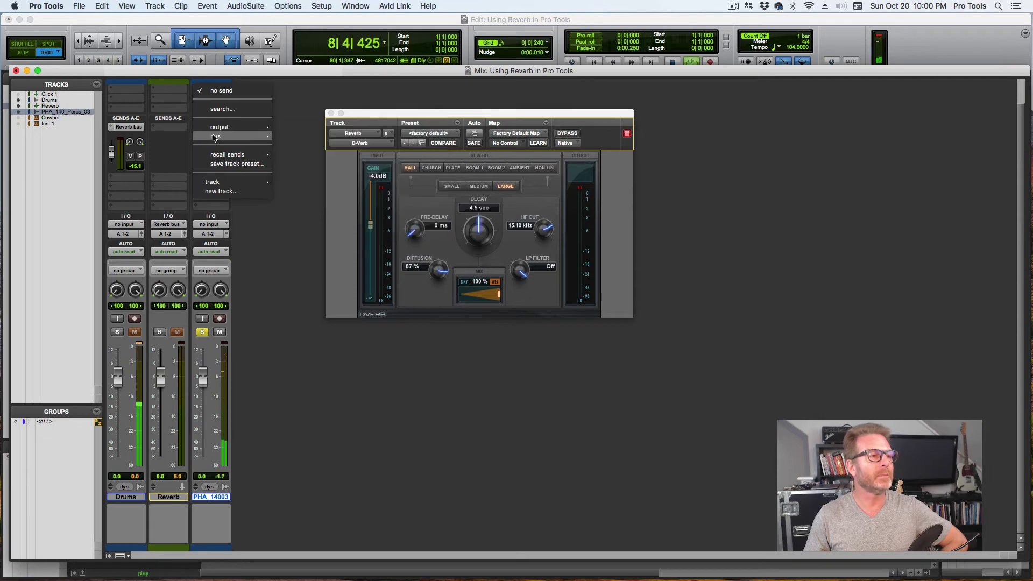
mouse_move(226, 136)
left_click(314, 147)
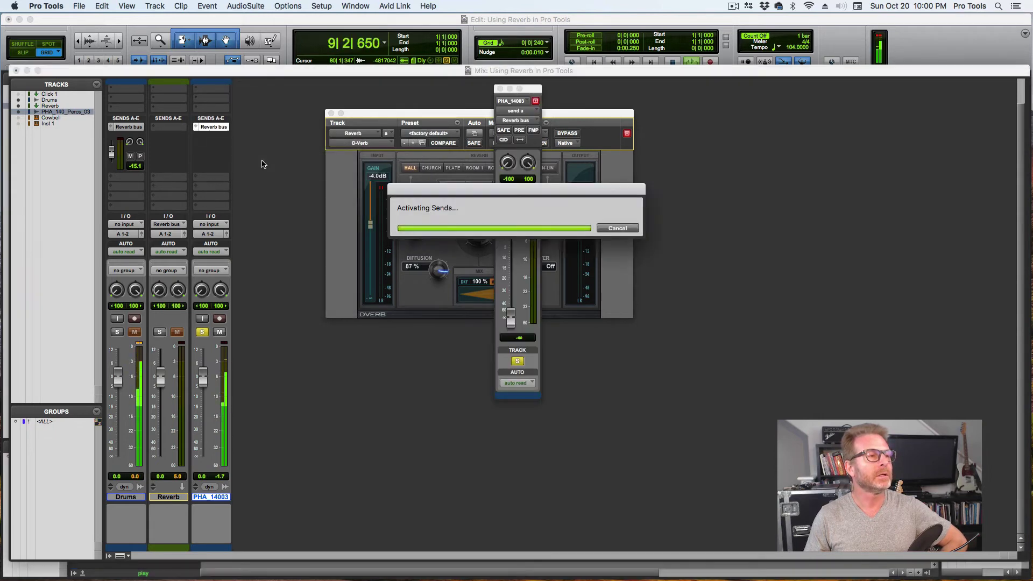
mouse_move(197, 166)
left_mouse_down()
mouse_move(196, 149)
mouse_move(197, 164)
left_mouse_up()
left_click(160, 332)
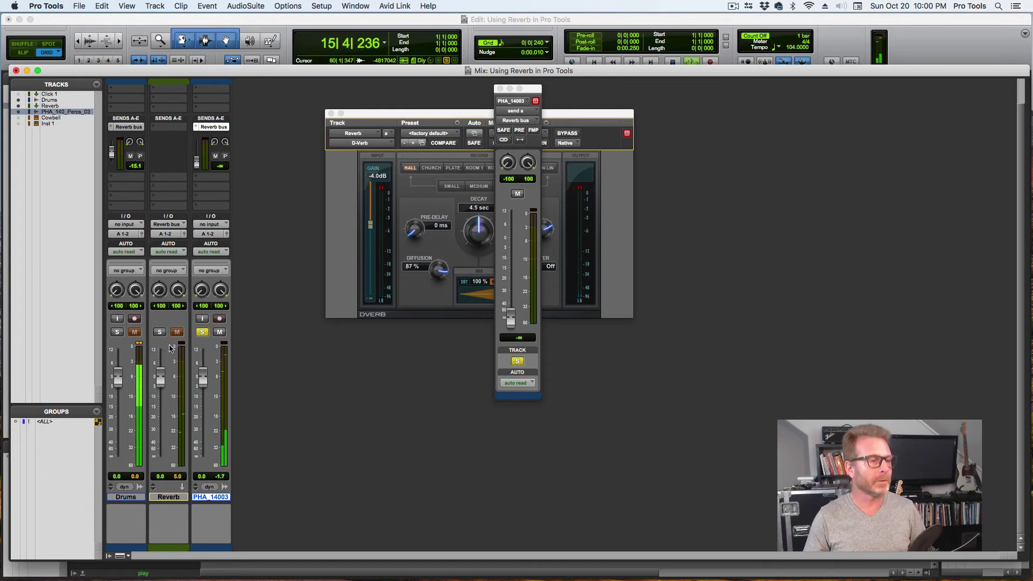
Step: Make Reverb solo-safe, set the PHA_14003 send to -7.4 dB, solo Drums, close the send window
left_click(158, 333, "super")
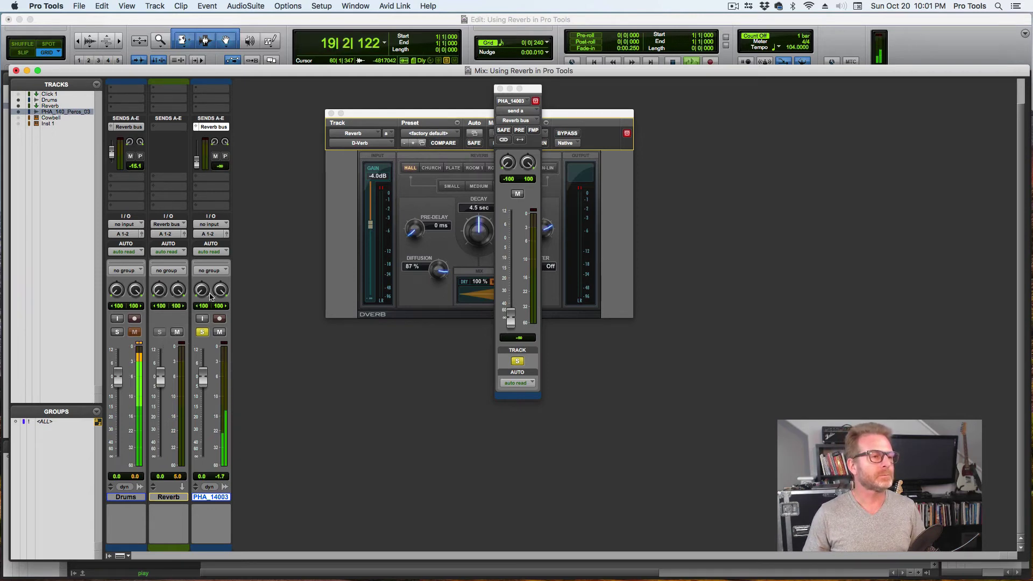
mouse_move(197, 163)
left_mouse_down()
mouse_move(196, 146)
mouse_move(195, 154)
left_mouse_up()
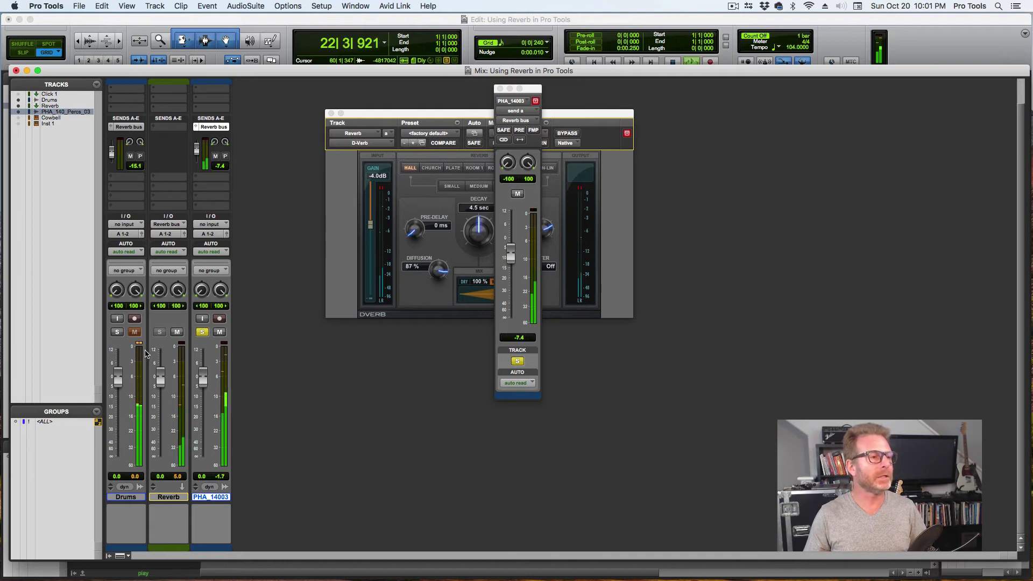
left_click(117, 332)
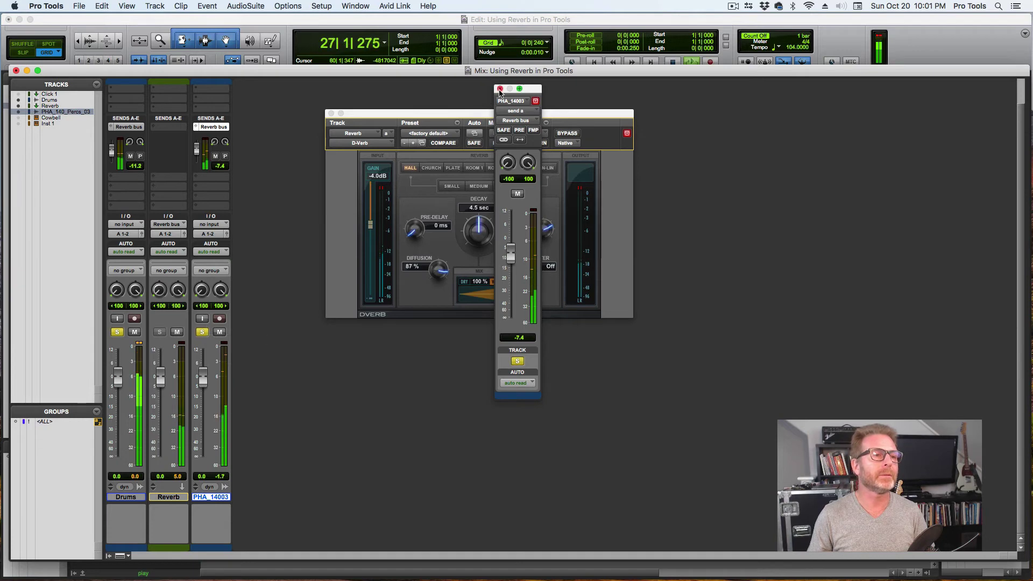
key("super+w")
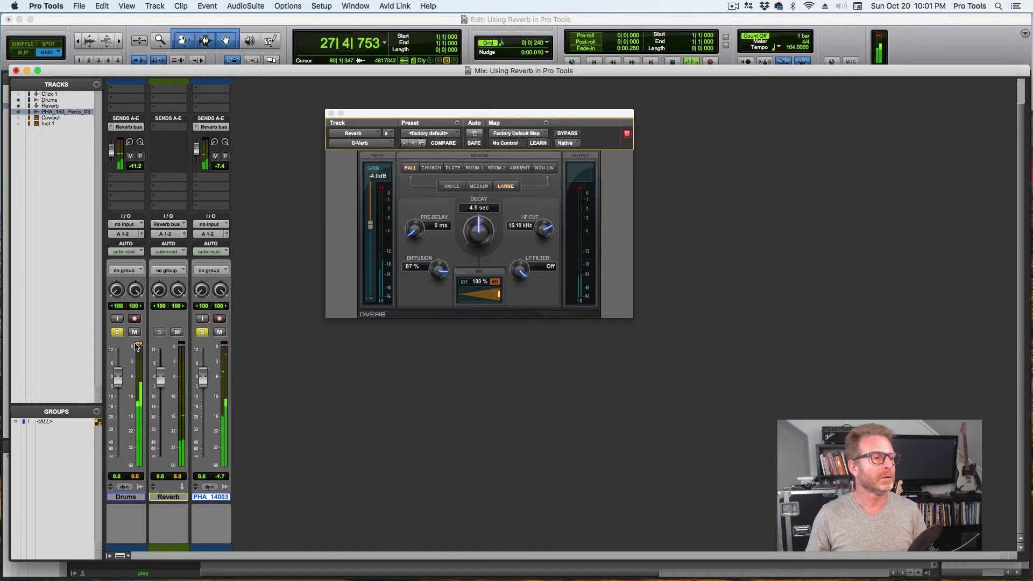
Step: Raise the Drums reverb send to -4.8 dB, comparing with PHA_14003 muted, then mute Drums
left_click(218, 332)
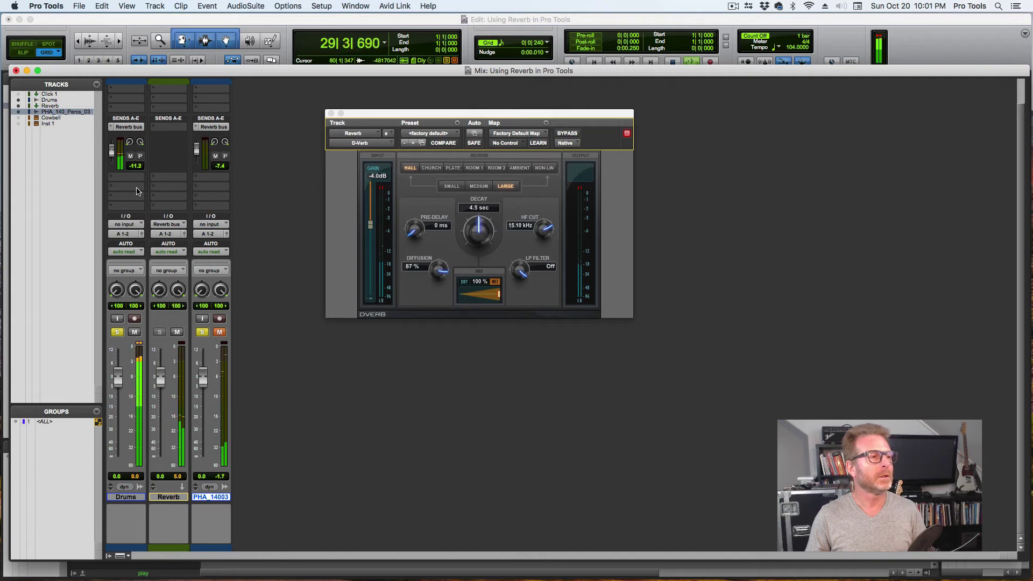
left_click_drag(112, 152, 110, 149)
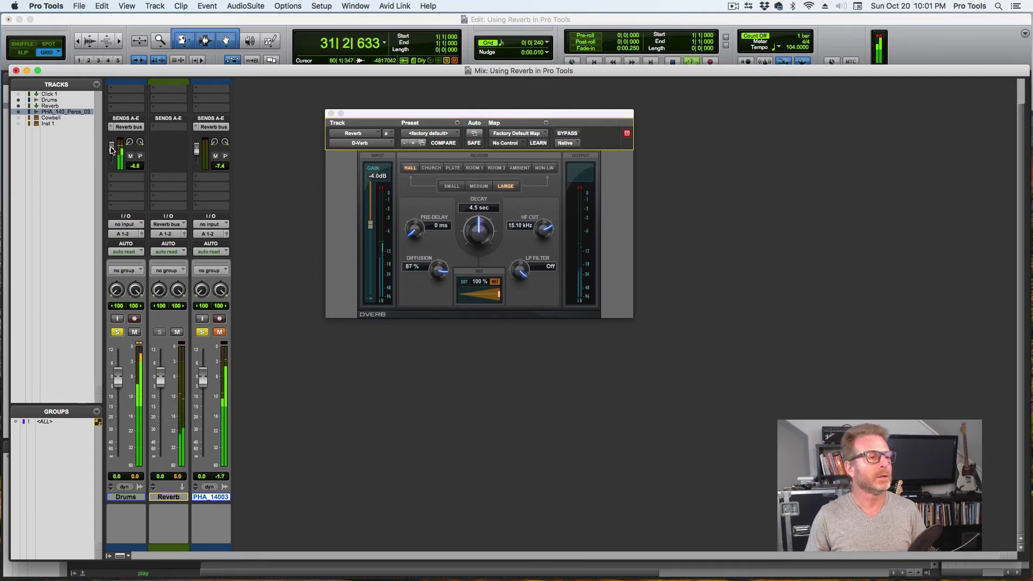
left_click(219, 331)
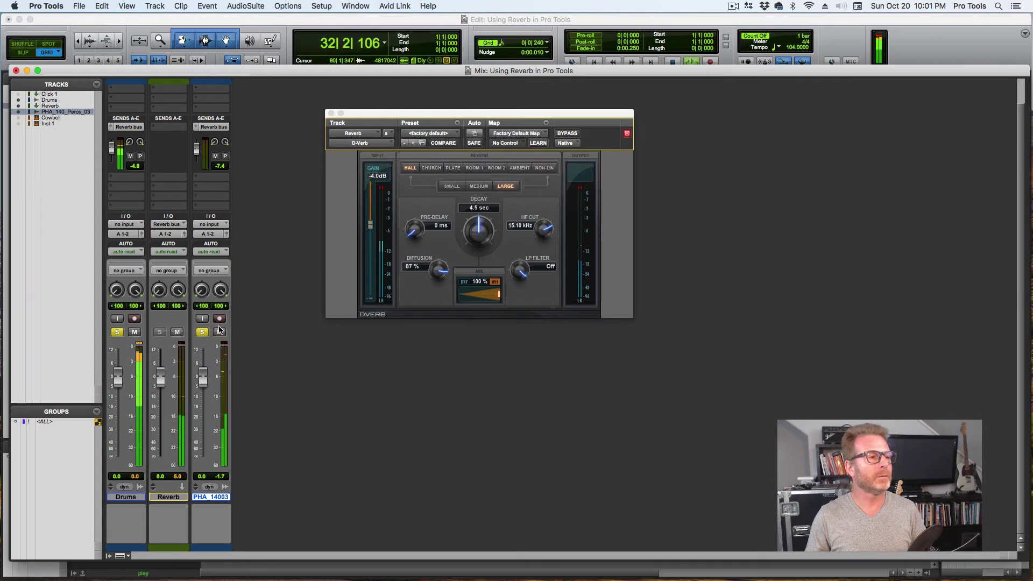
left_click(135, 332)
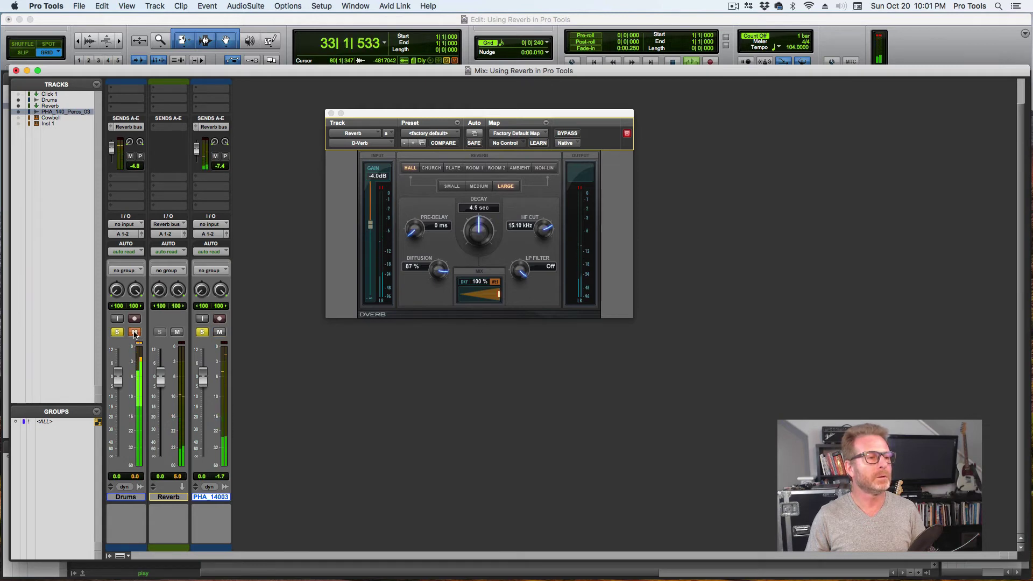
left_click_drag(197, 151, 197, 151)
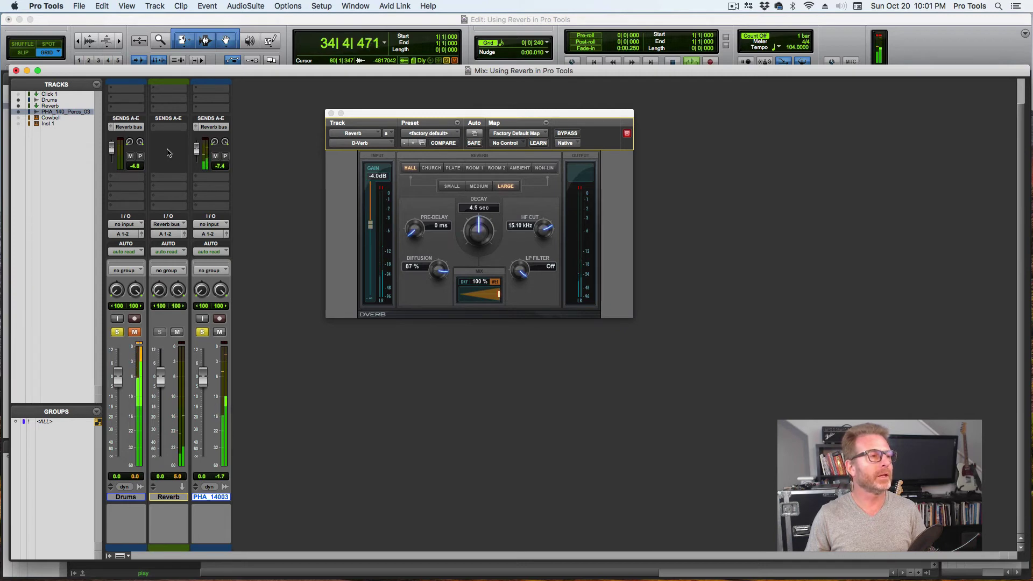
Step: Show and solo Cowbell, and give it a Reverb bus send at -13.8 dB
left_click(19, 117)
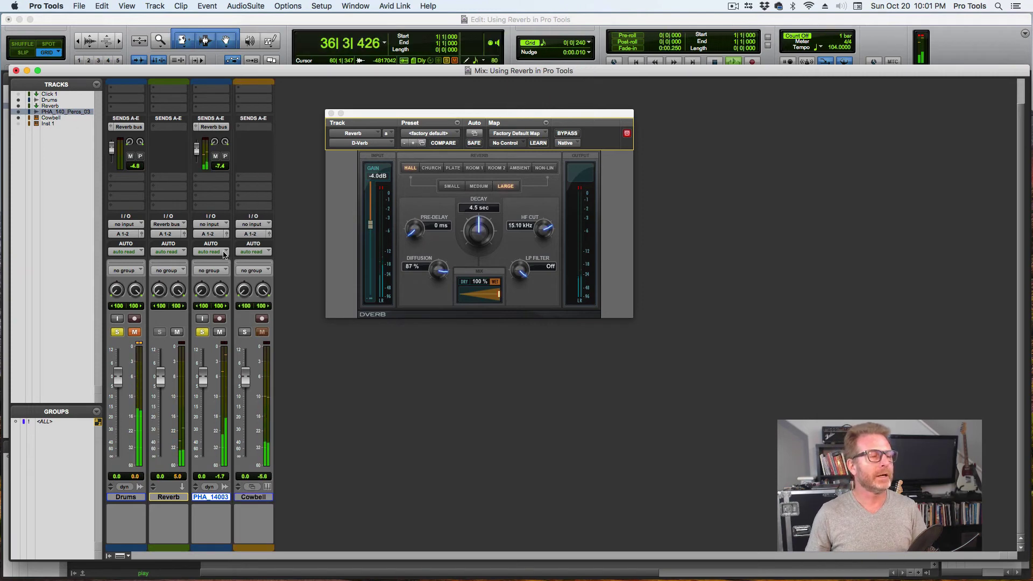
left_click(244, 332)
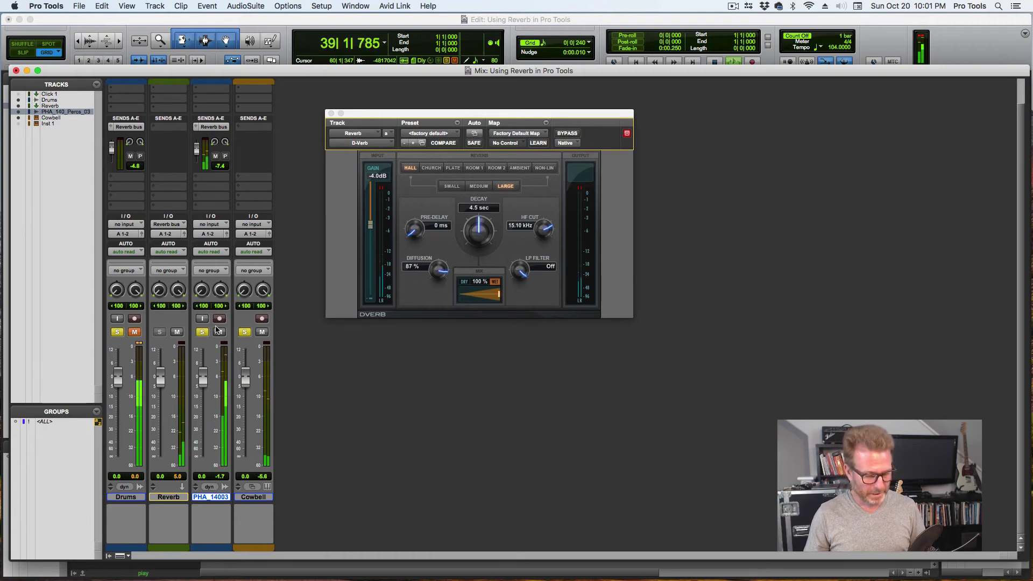
left_click(212, 125)
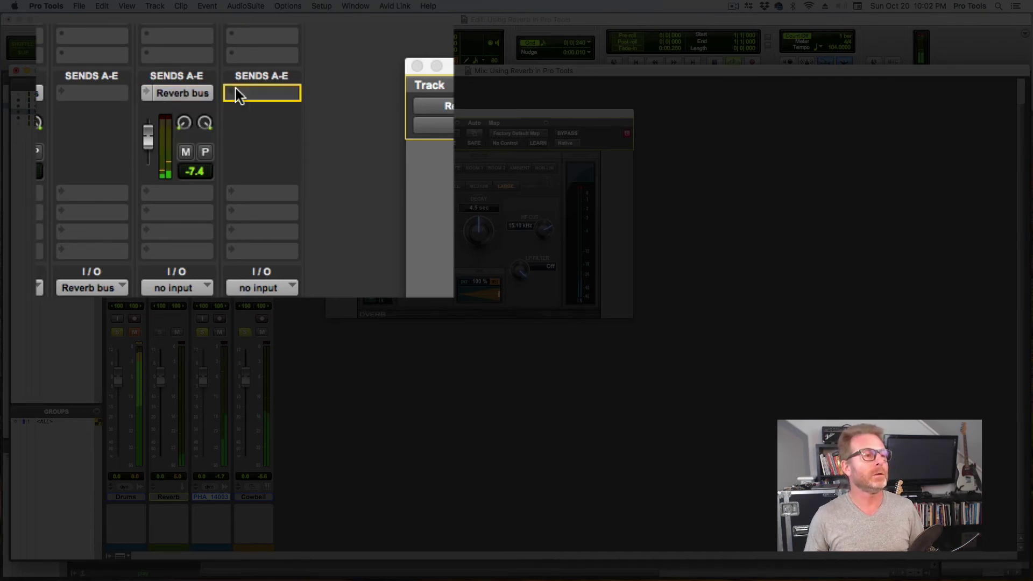
left_click(260, 93)
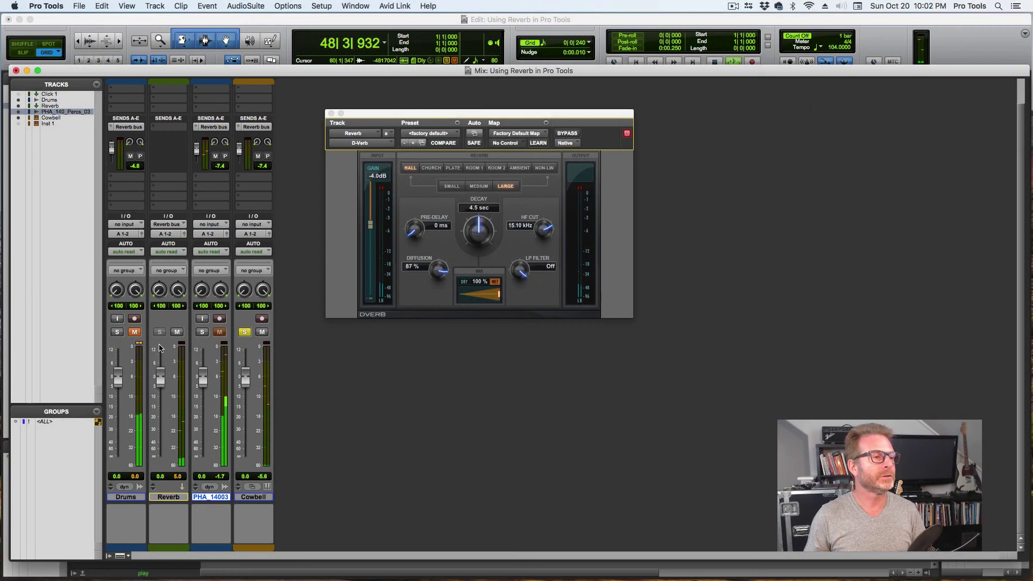
left_click_drag(239, 153, 240, 150)
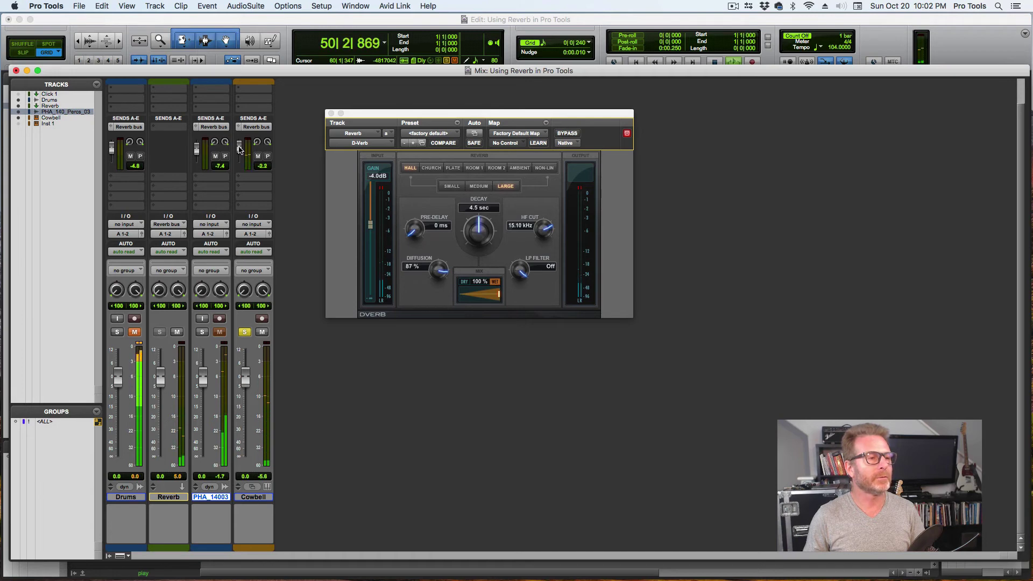
mouse_move(239, 149)
left_mouse_down()
mouse_move(239, 139)
mouse_move(239, 155)
left_mouse_up()
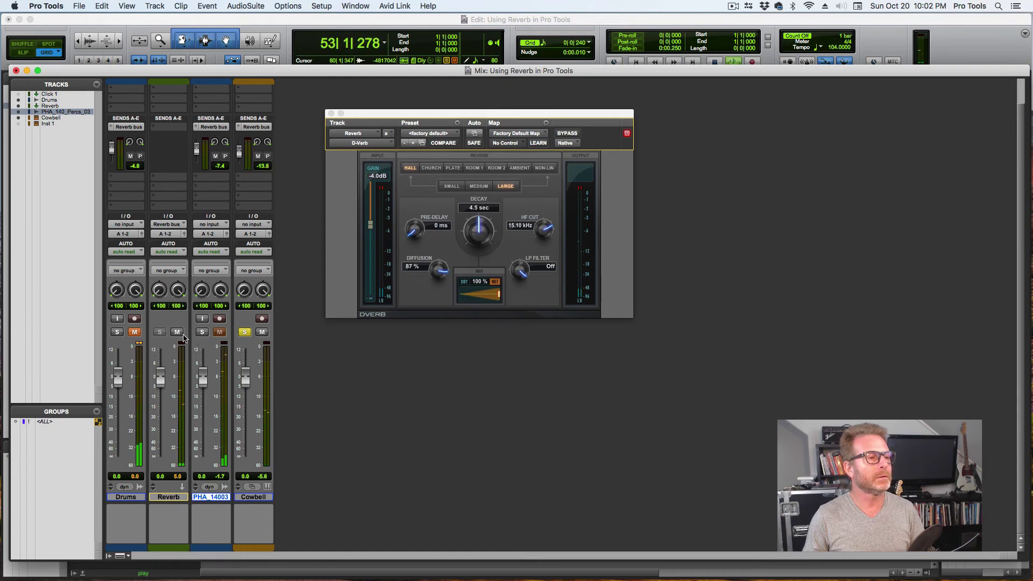
Step: Solo PHA_14003 and Drums alongside Cowbell and restart playback from bar 1
left_click(201, 332)
left_click(117, 332)
key("space")
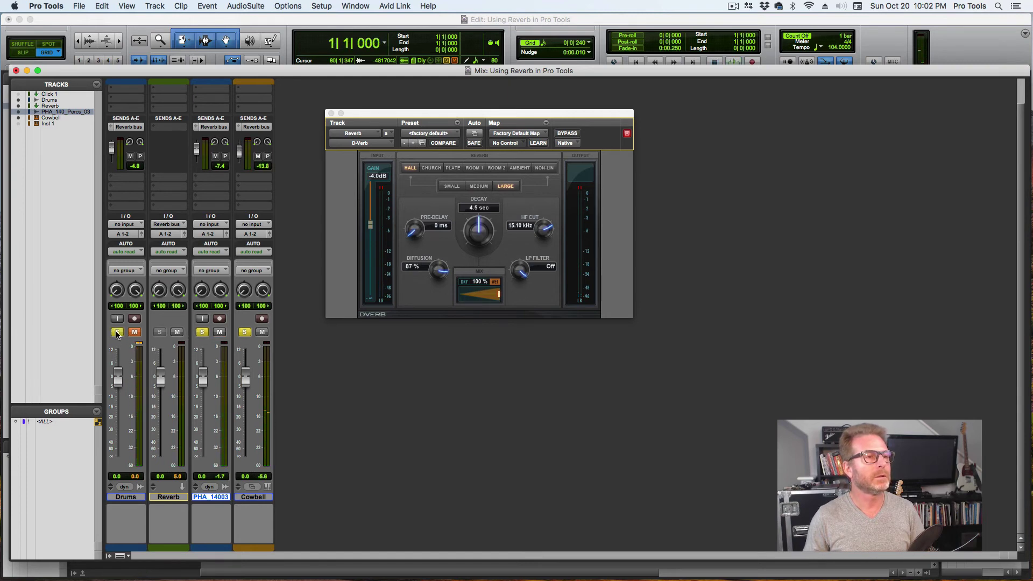
key("space")
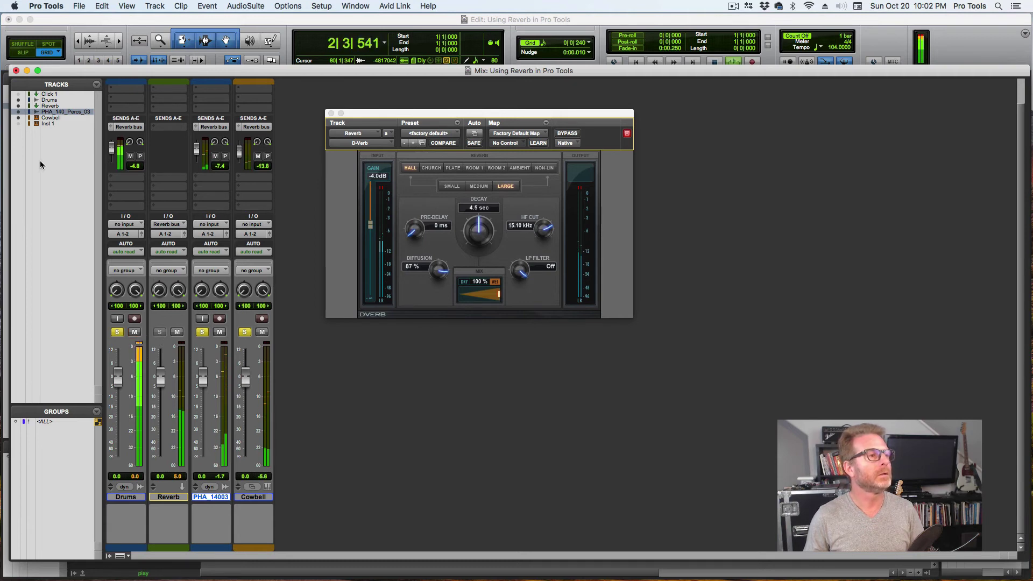
Step: Show and solo Inst 1 in the mixer and open its Boom drum machine
left_click(18, 124)
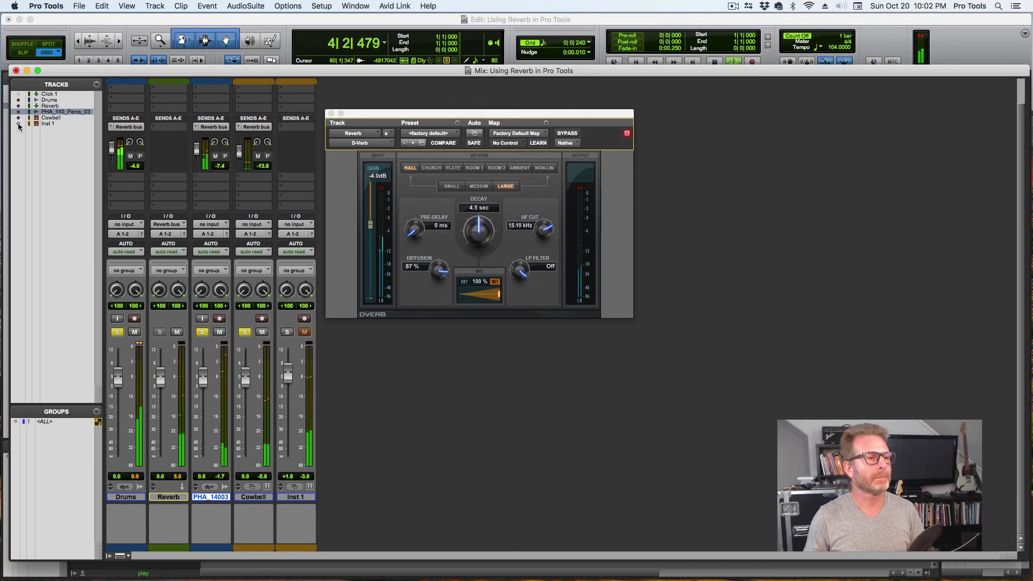
left_click(287, 332)
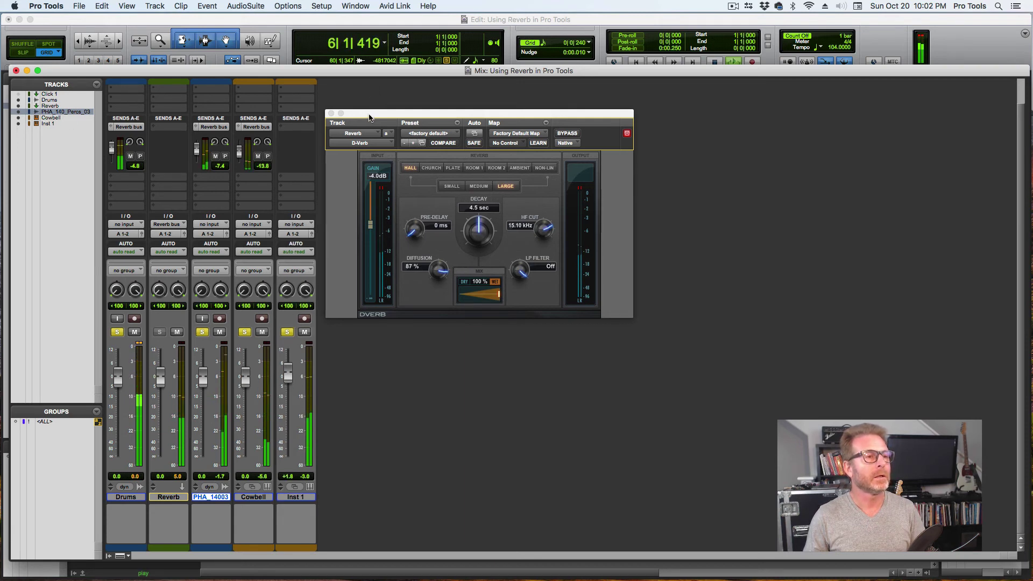
left_click_drag(376, 113, 517, 133)
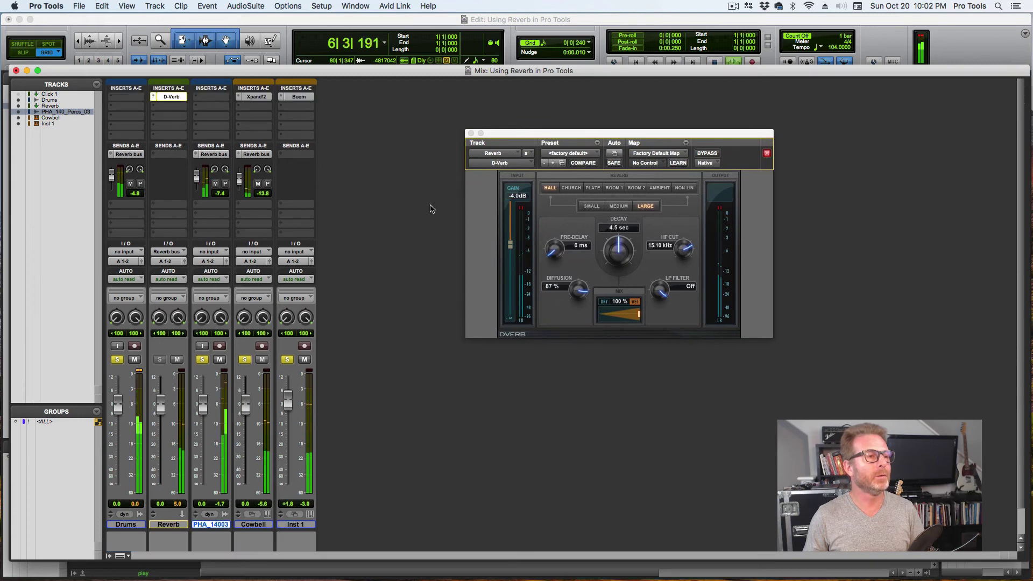
left_click(305, 98)
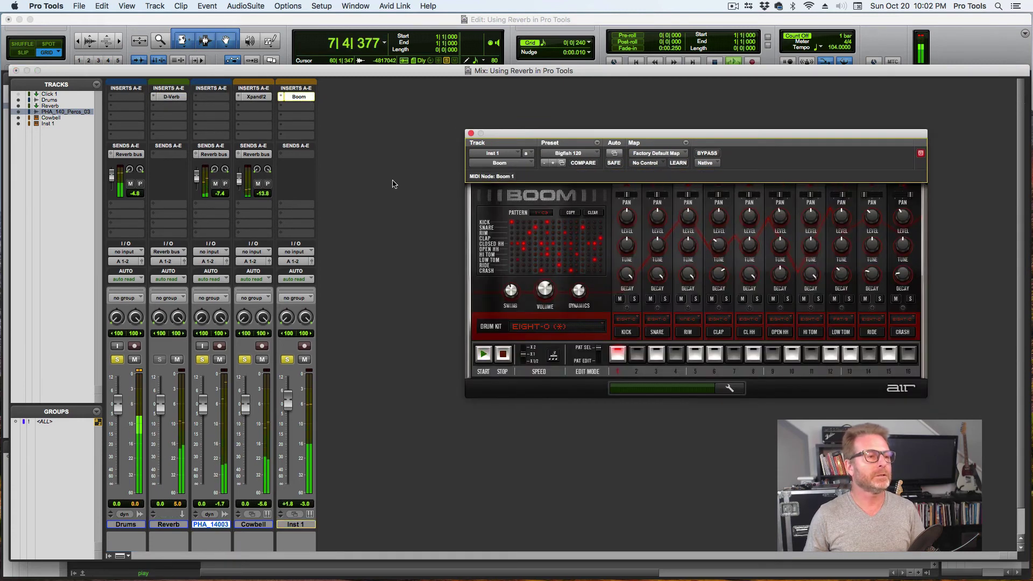
Step: Solo Inst 1 alone, raise its volume to +5.3 dB, and add a raised Reverb bus send
left_click(287, 360, "alt")
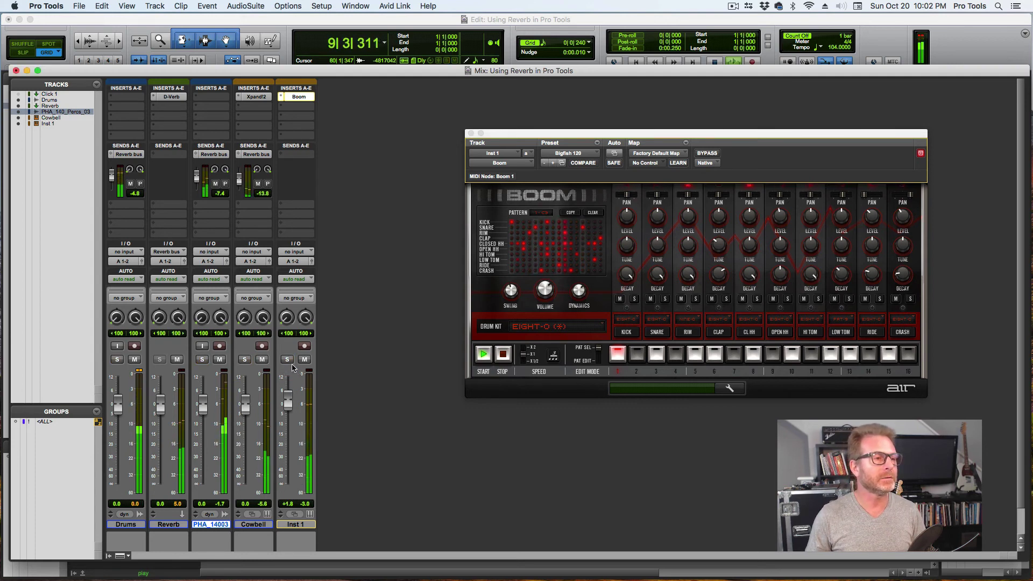
left_click(287, 360)
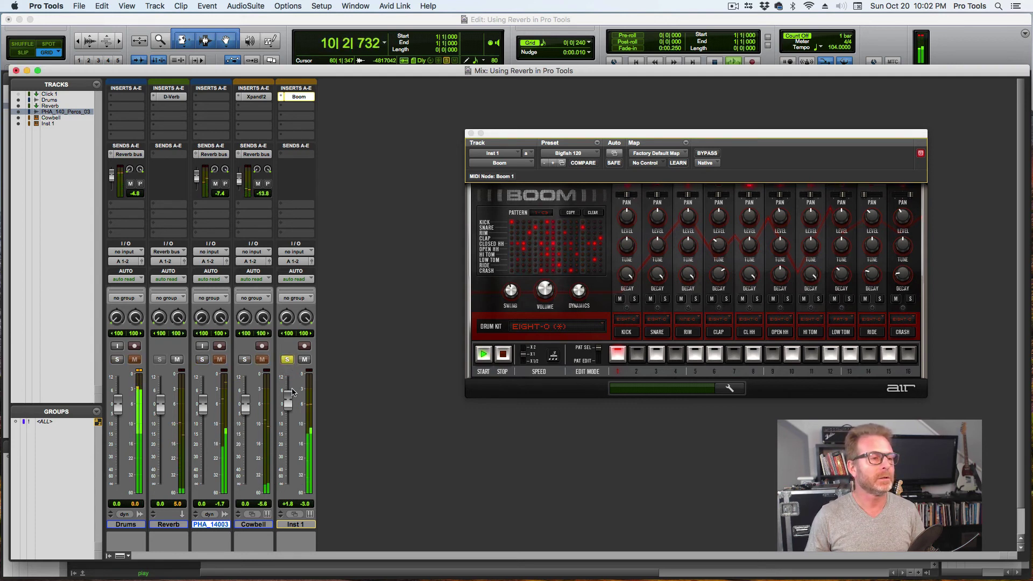
left_click_drag(289, 405, 289, 392)
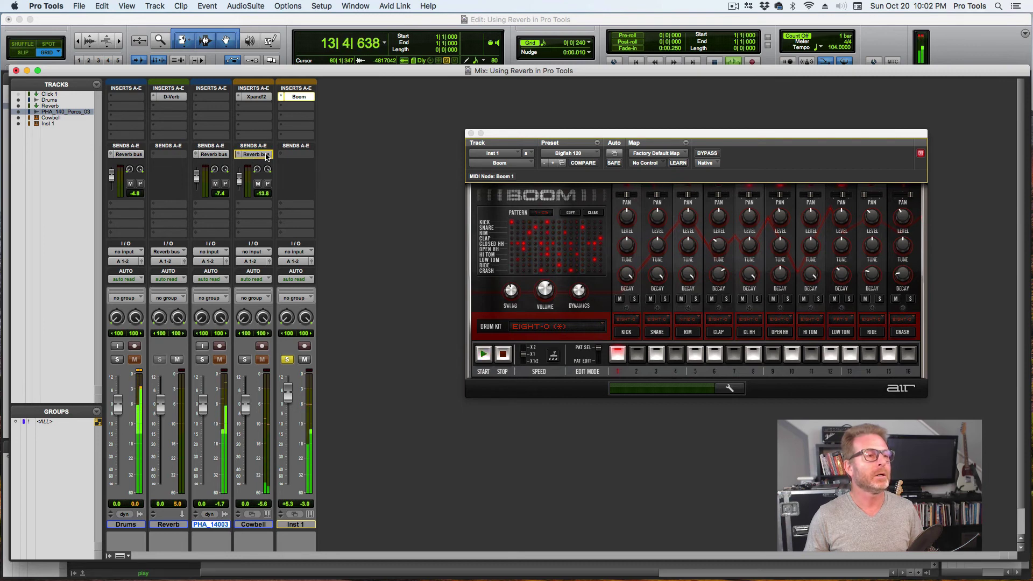
left_click(297, 155)
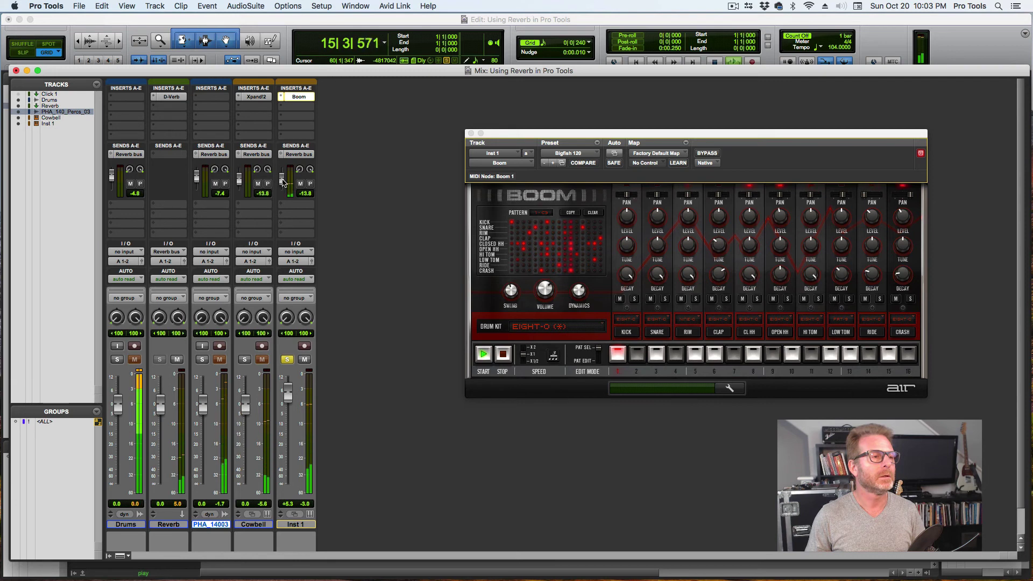
left_click_drag(281, 181, 282, 177)
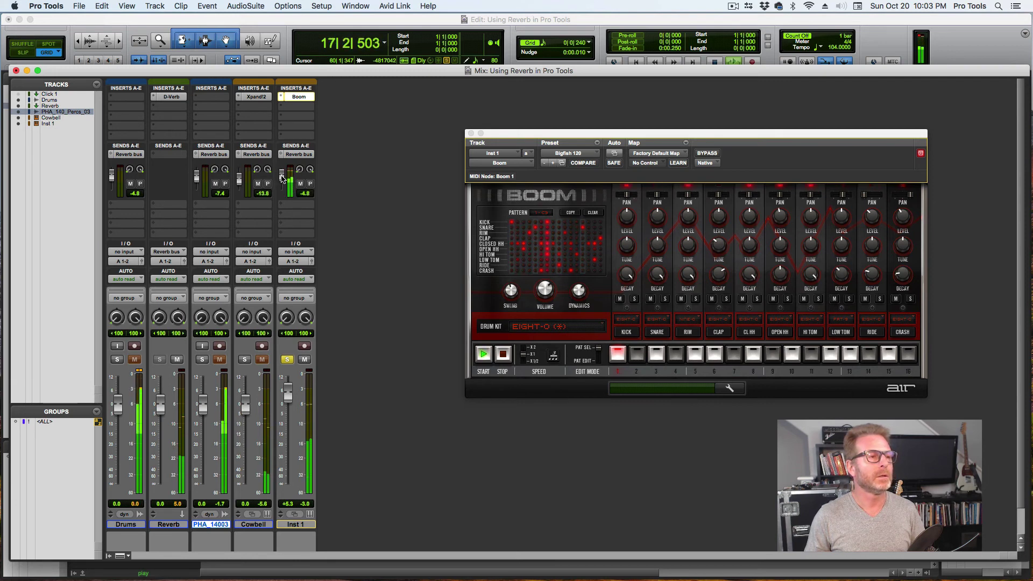
Step: Stop playback so the counter returns to 1|1|000
key("space")
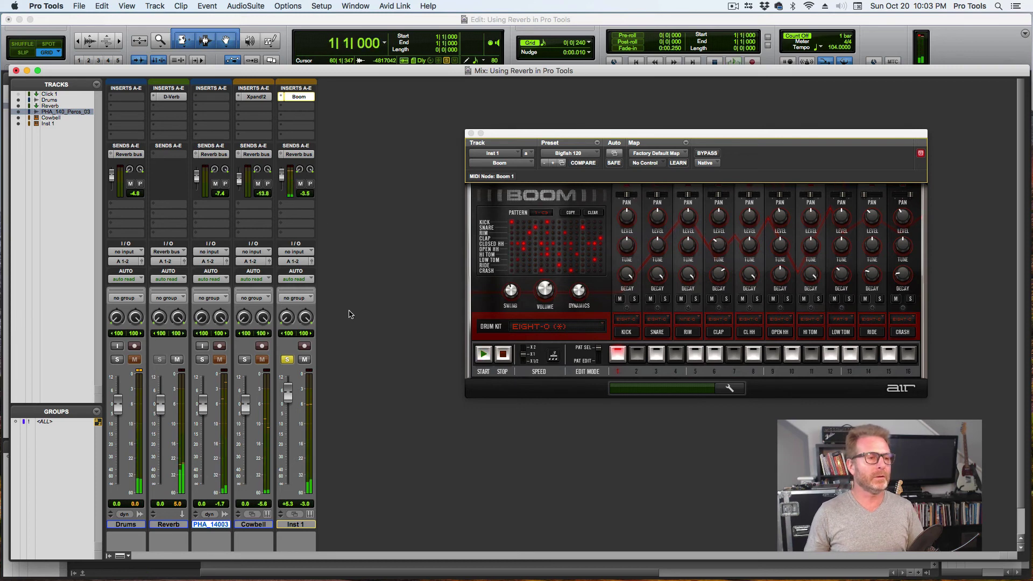